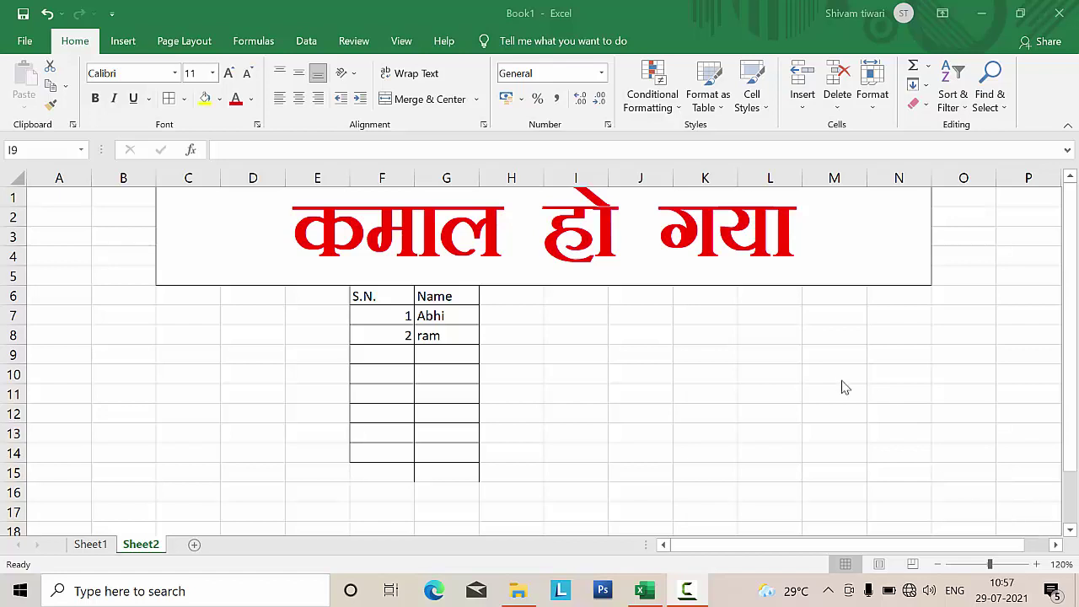
Delete 'ram' from G8 and dismiss the name dialog that opened by mistake
left_click(423, 346)
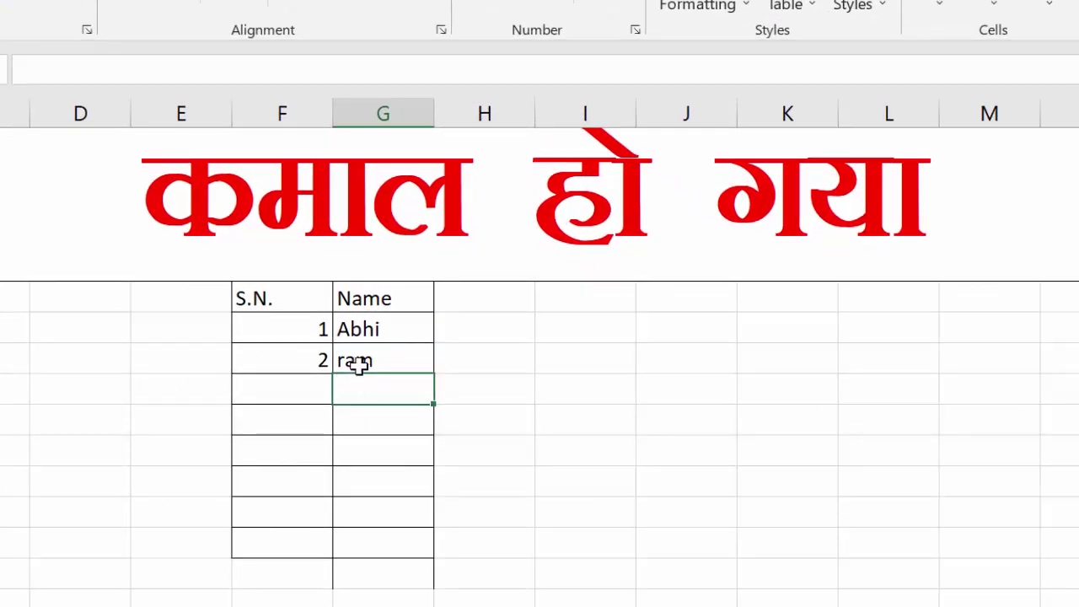
left_click(360, 360)
key("Delete")
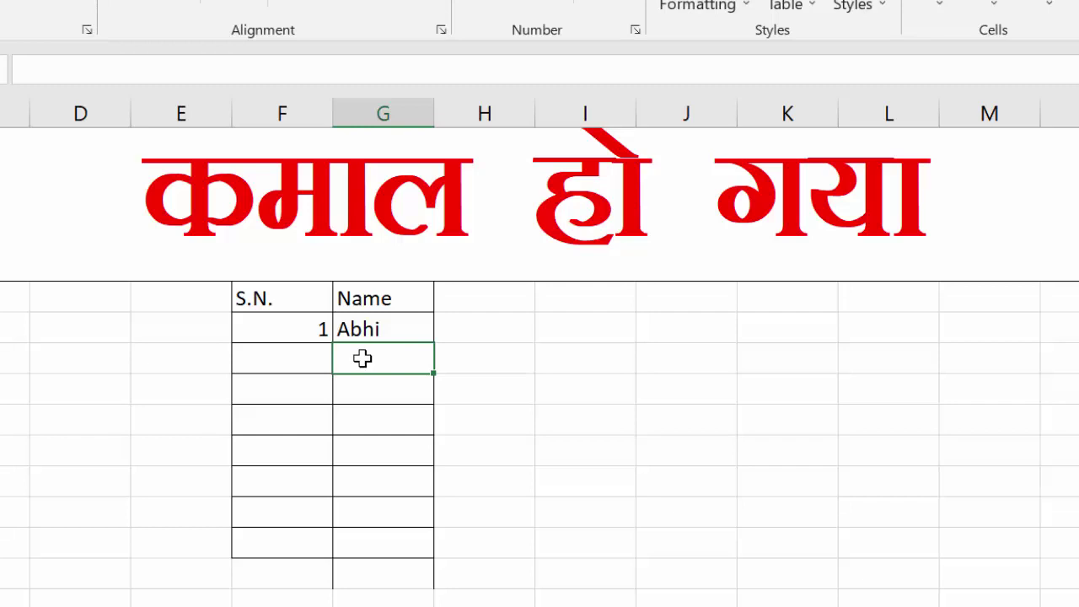
right_click(362, 358)
type("am")
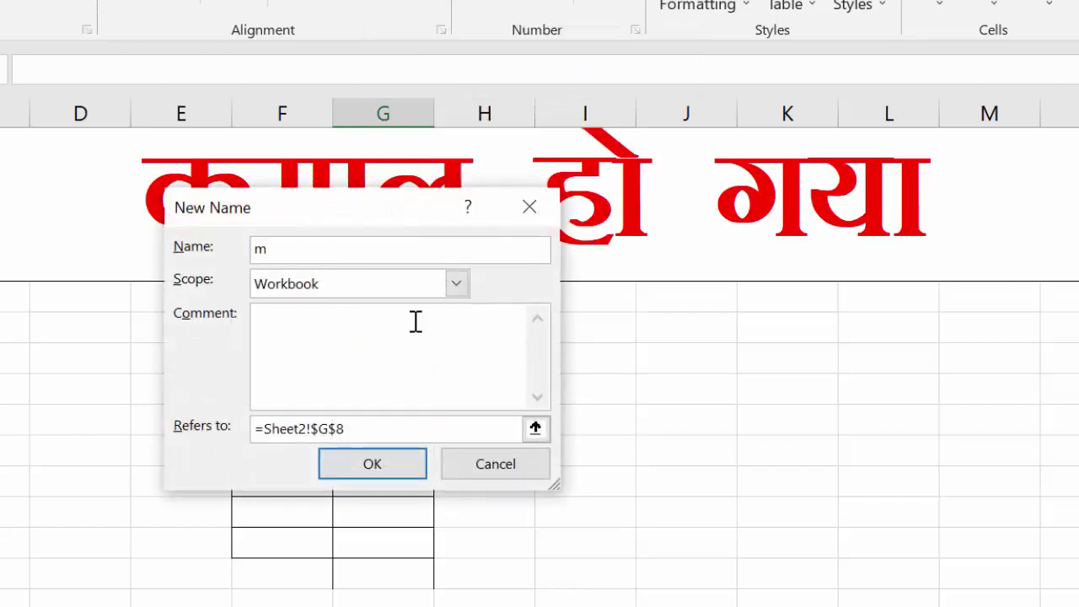
left_click(529, 207)
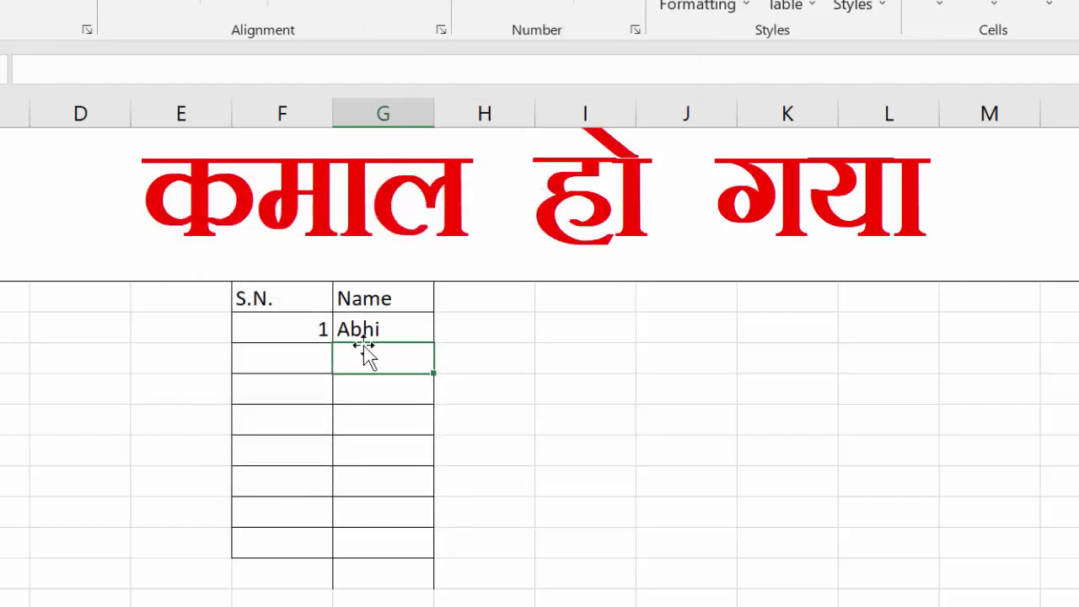
Enter Ram, Surabhi and Gaurav so serial numbers 2 to 4 appear beside them
type("Ra")
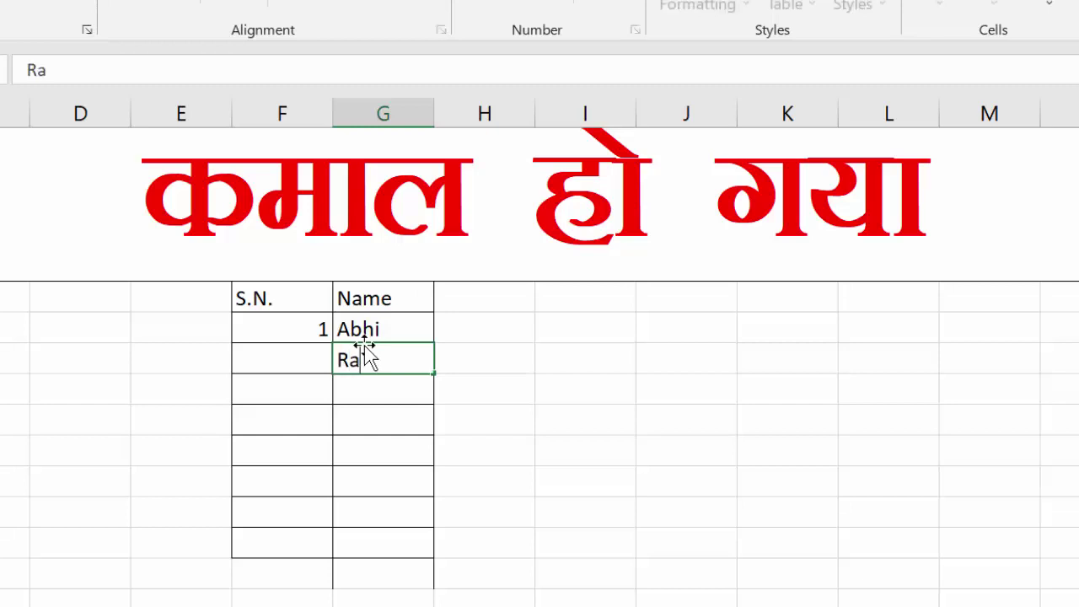
type("m")
key("Return")
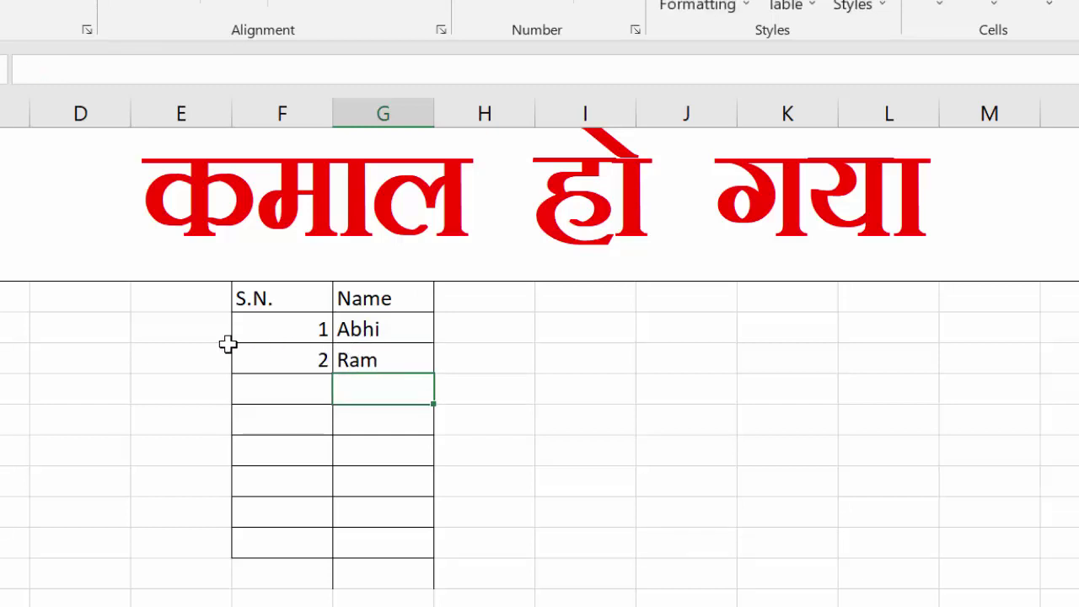
type("Sura")
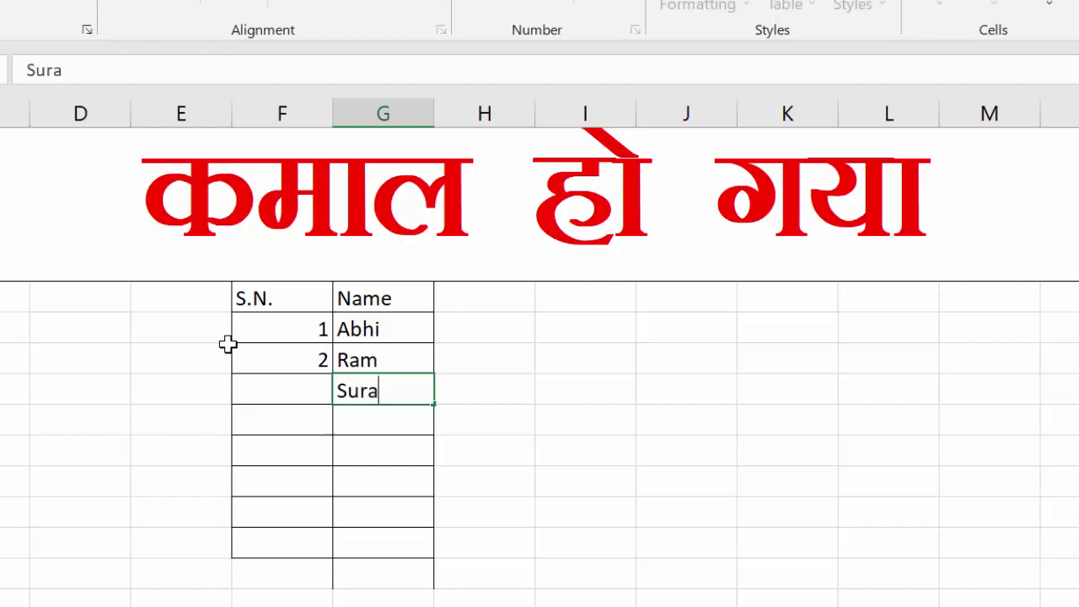
type("bhi")
key("Return")
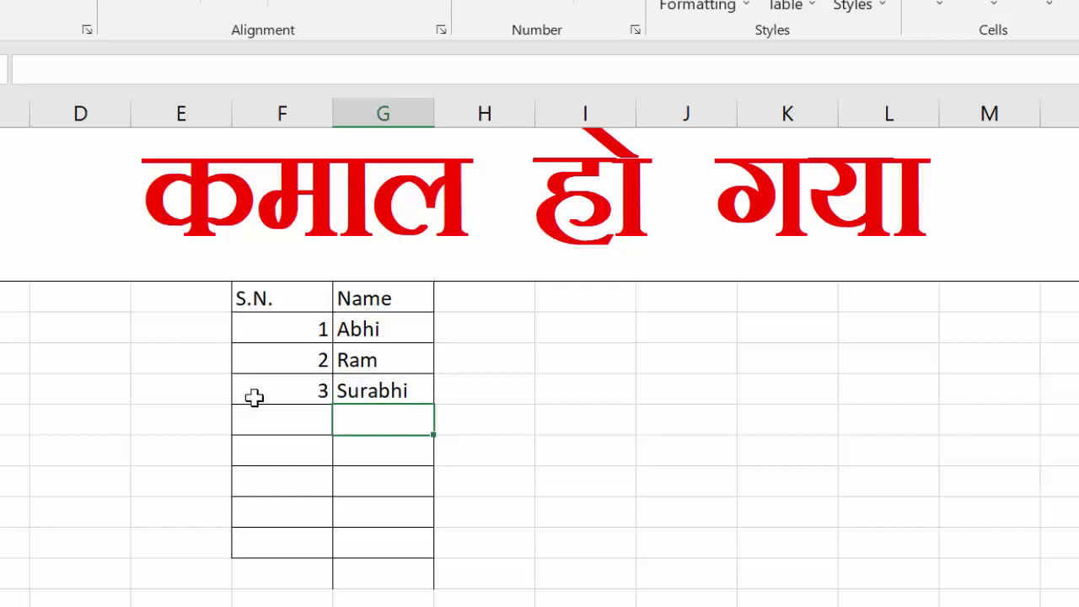
type("Gaura")
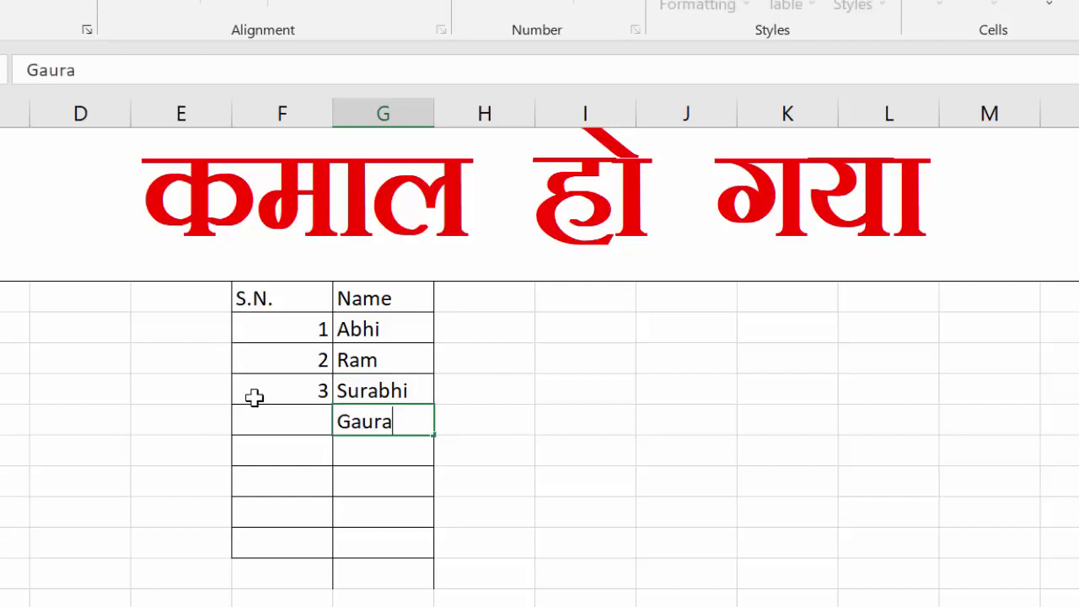
type("v")
key("Return")
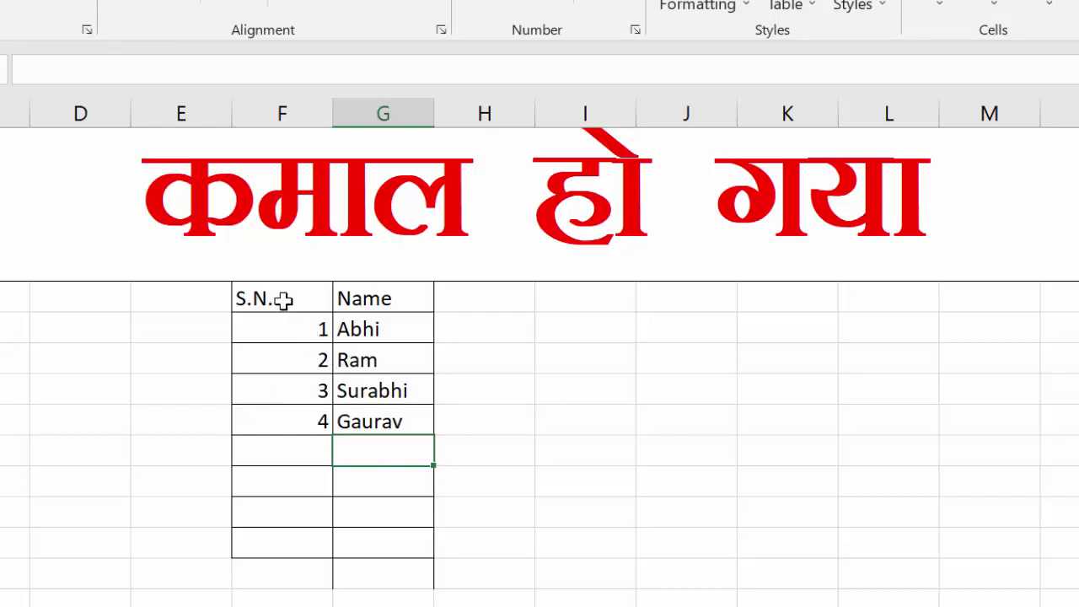
Copy the F6:G14 table formatting onto J6:K14 with Format Painter, then select J6
left_click_drag(283, 300, 370, 505)
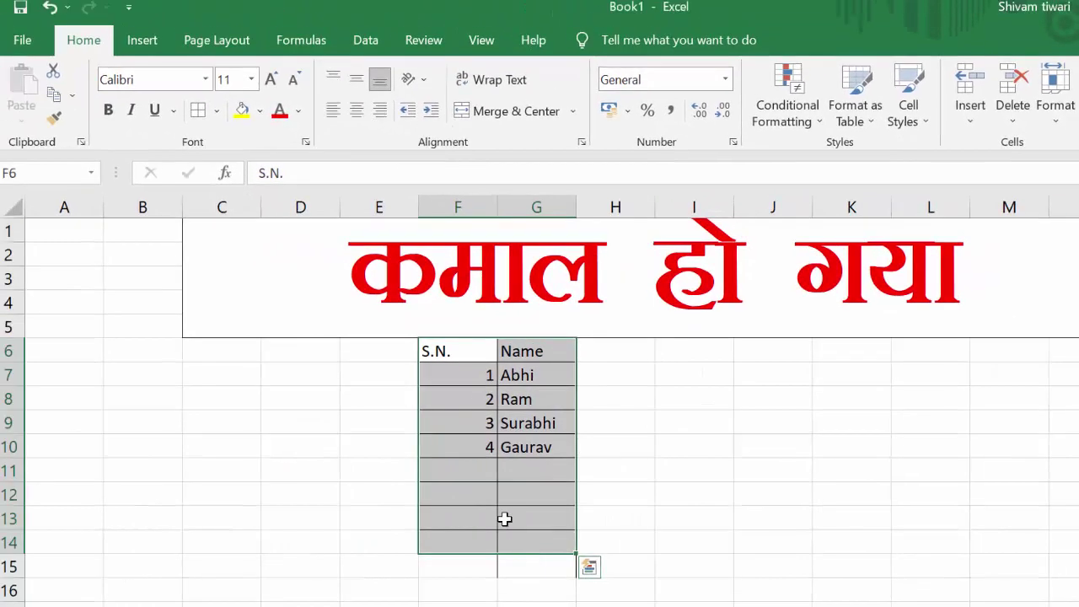
left_click(54, 121)
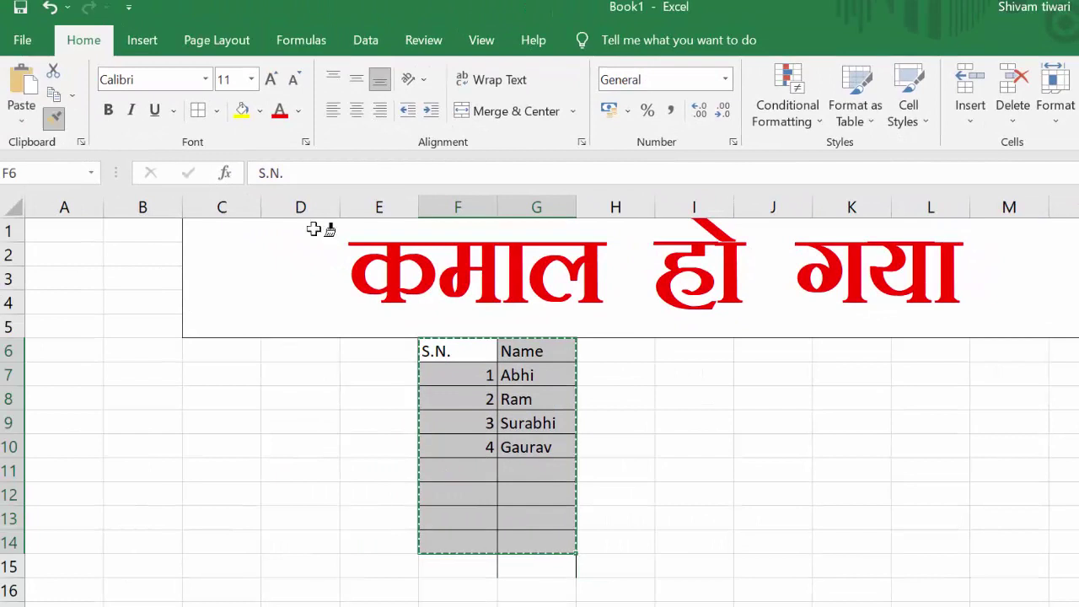
left_click_drag(770, 349, 836, 549)
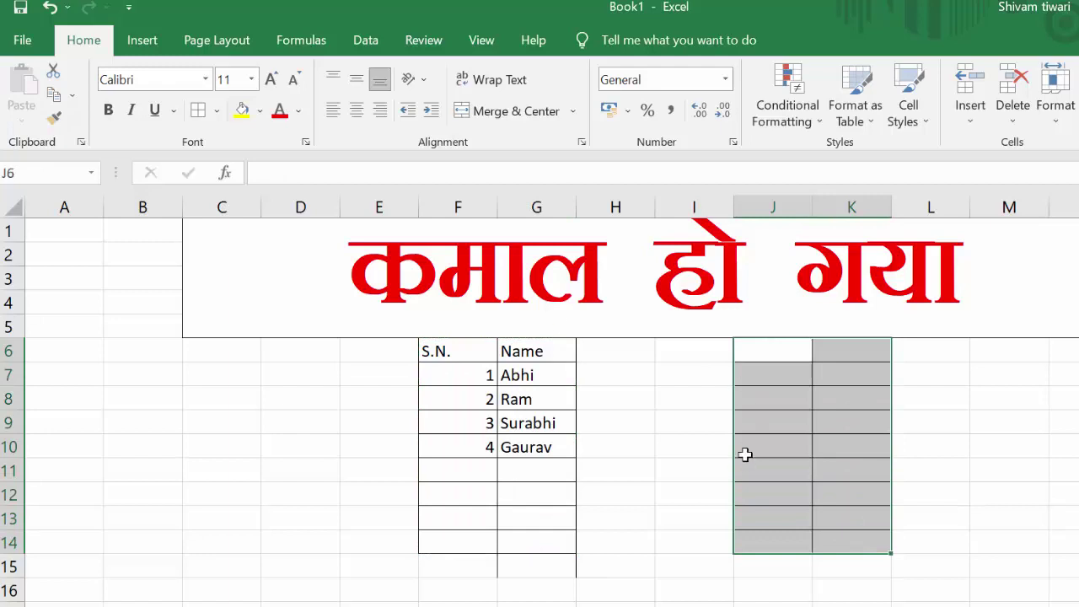
left_click(765, 346)
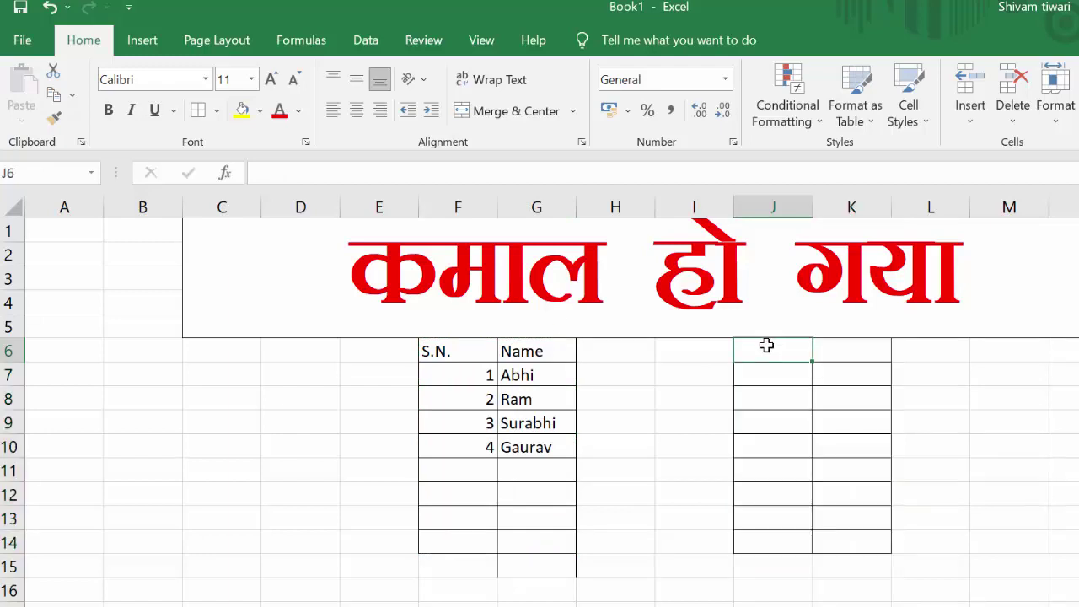
Enter the headers S.N. in J6 and Name in K6
type("S.N.")
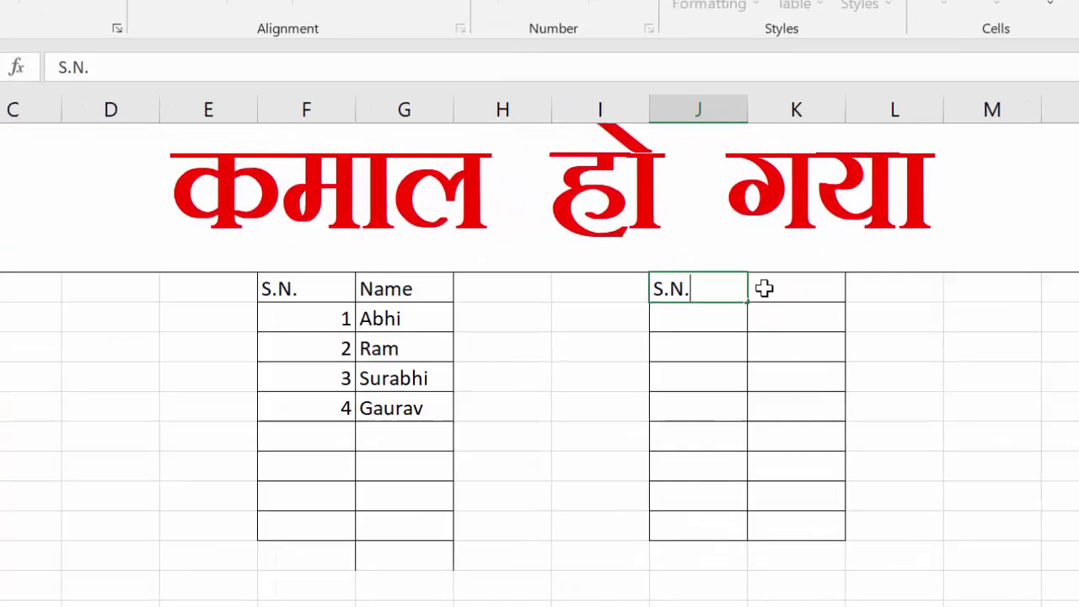
left_click(830, 350)
type("N")
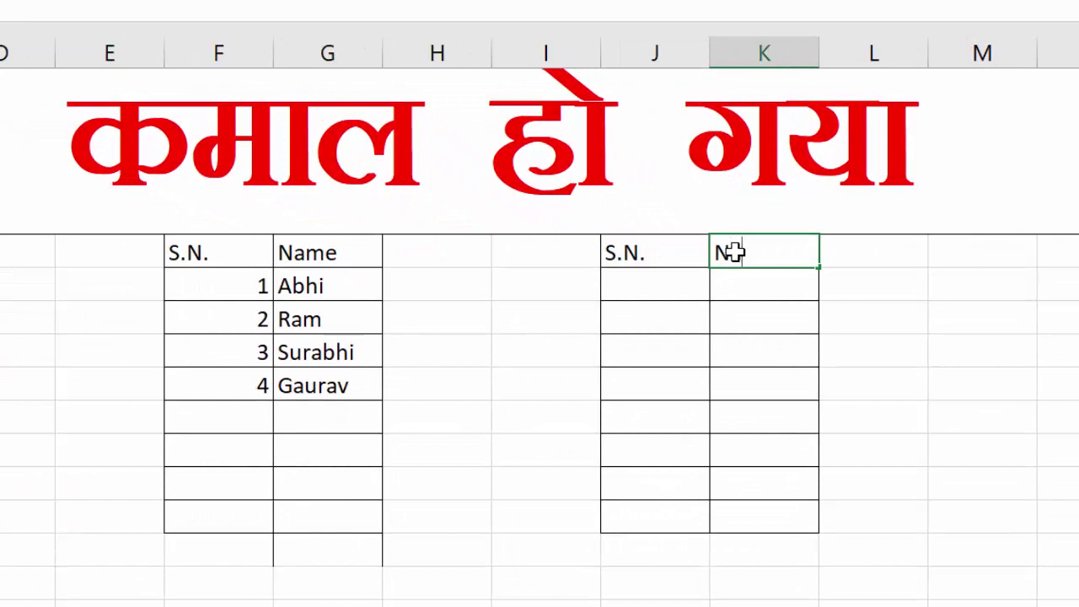
type("ame")
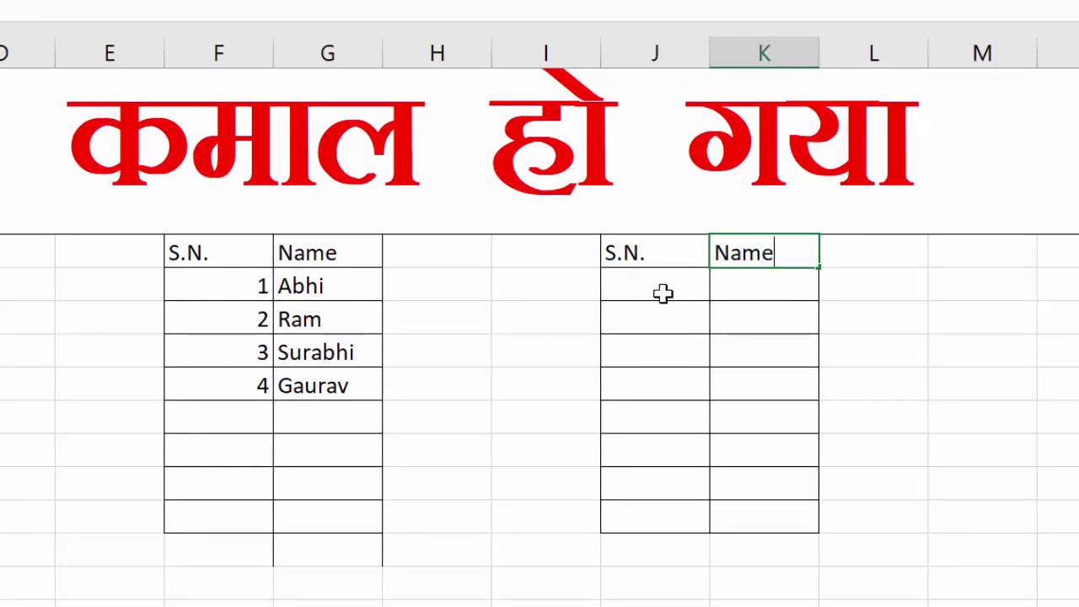
left_click(662, 292)
In J7, write the formula =IF(K7="","",ROW(1:1 using the IF and ROW suggestions
type("=")
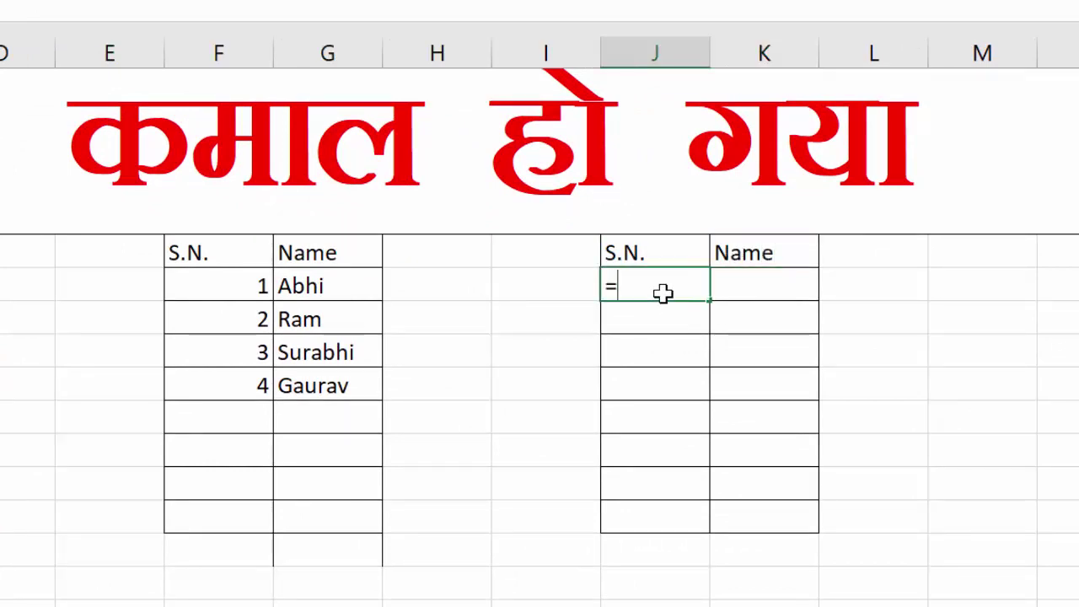
type("if")
key("Tab")
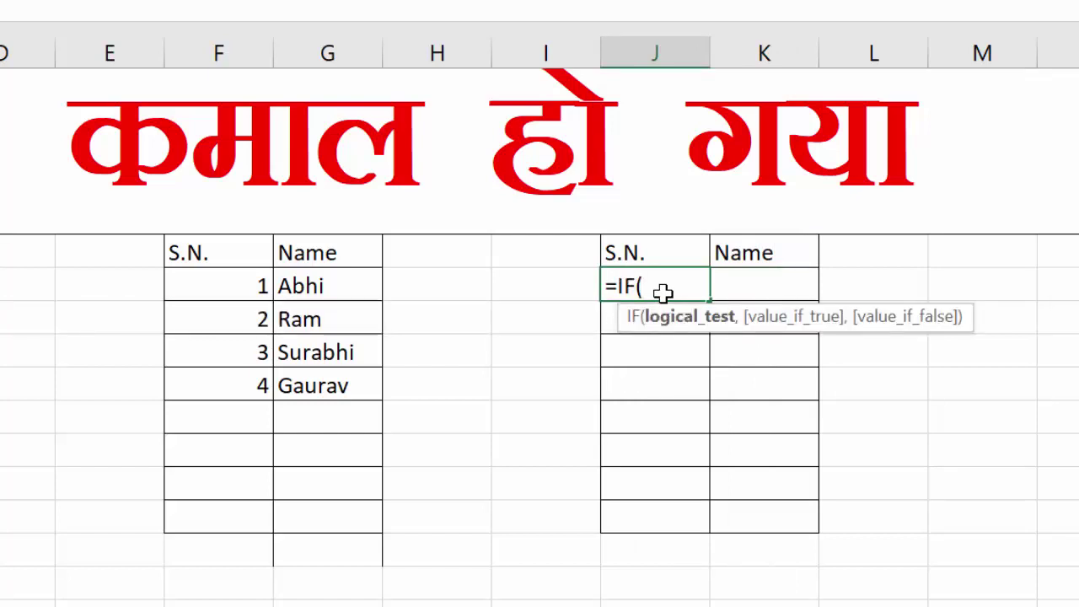
left_click(789, 289)
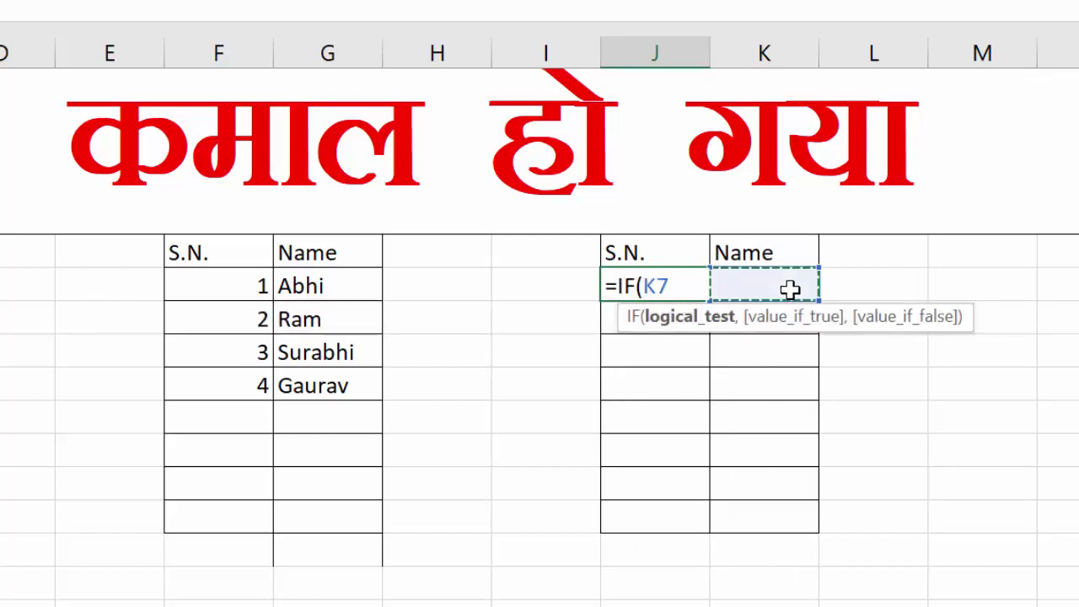
type("=")
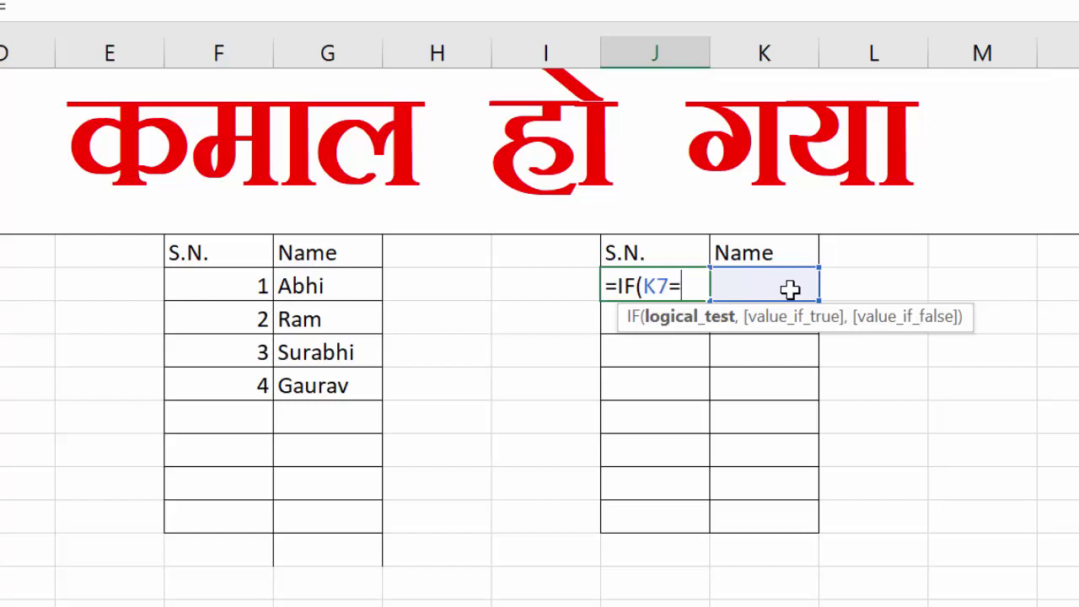
type("\"\"")
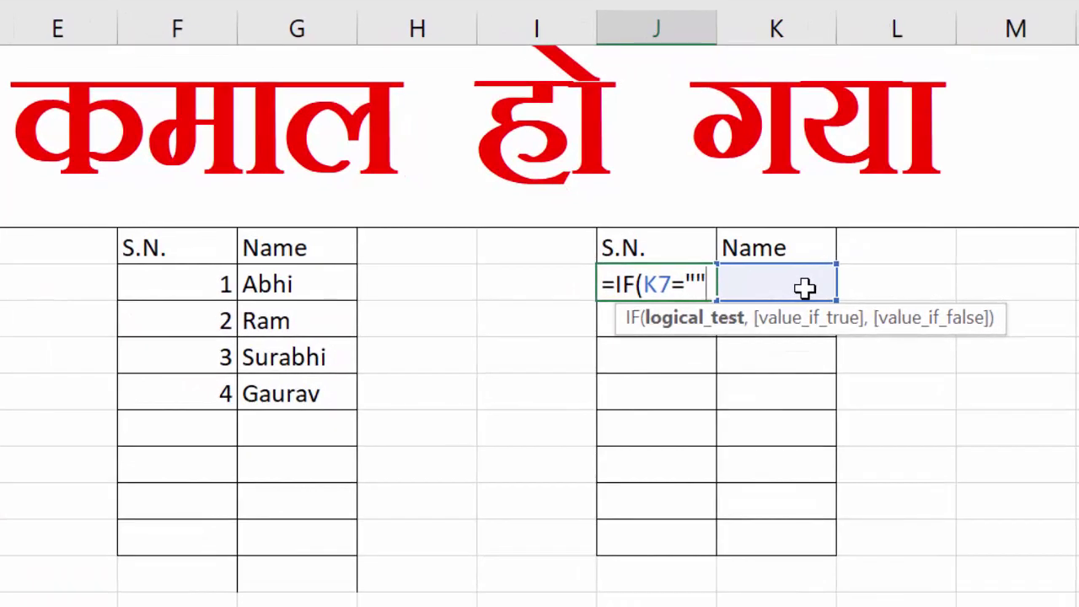
type(",\"")
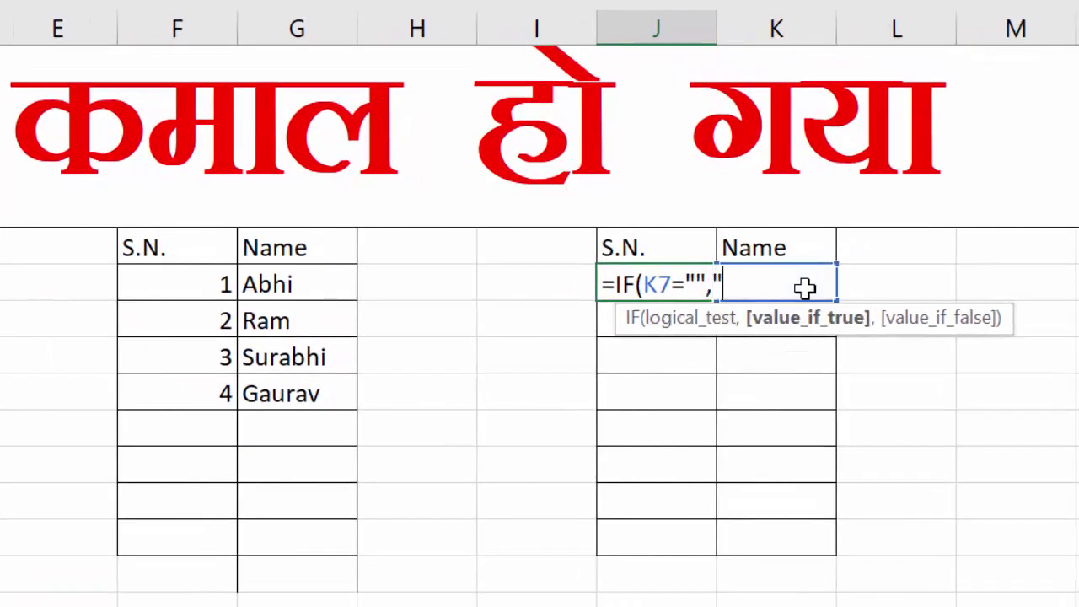
type("\",")
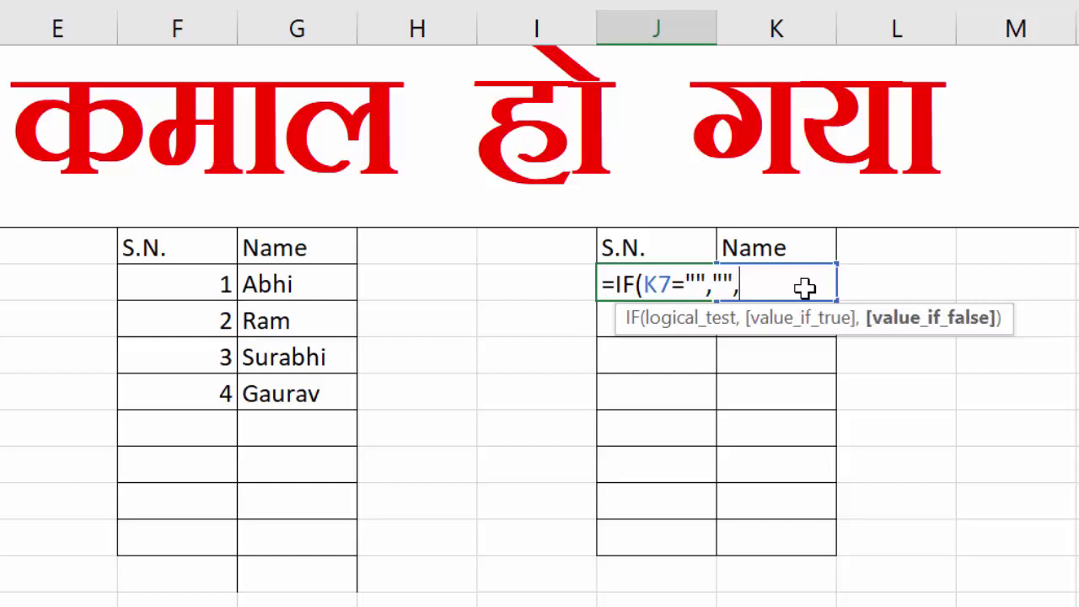
type("r")
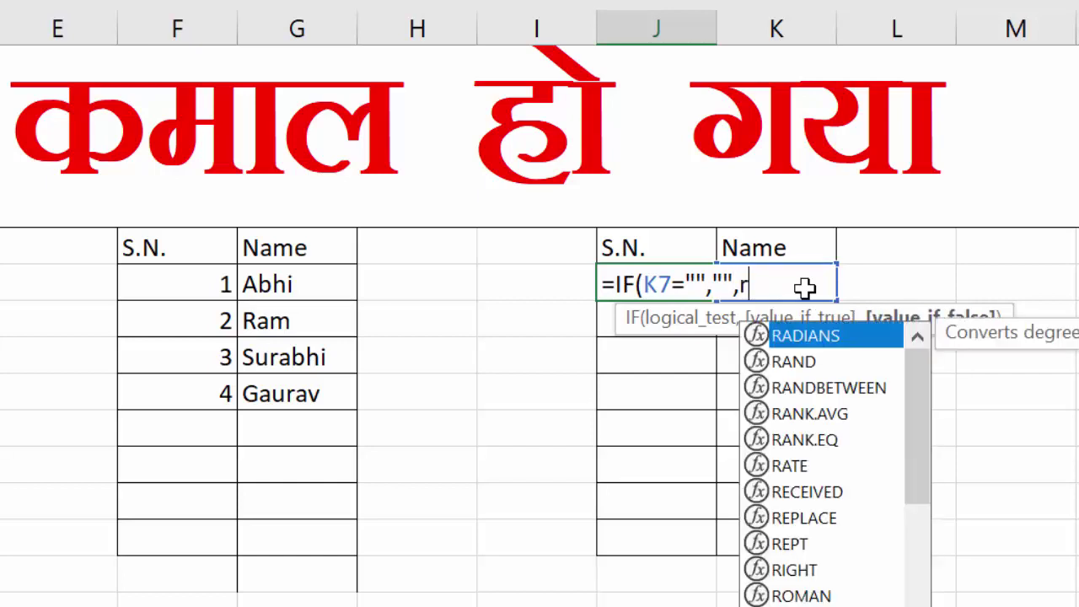
type("ow")
key("Tab")
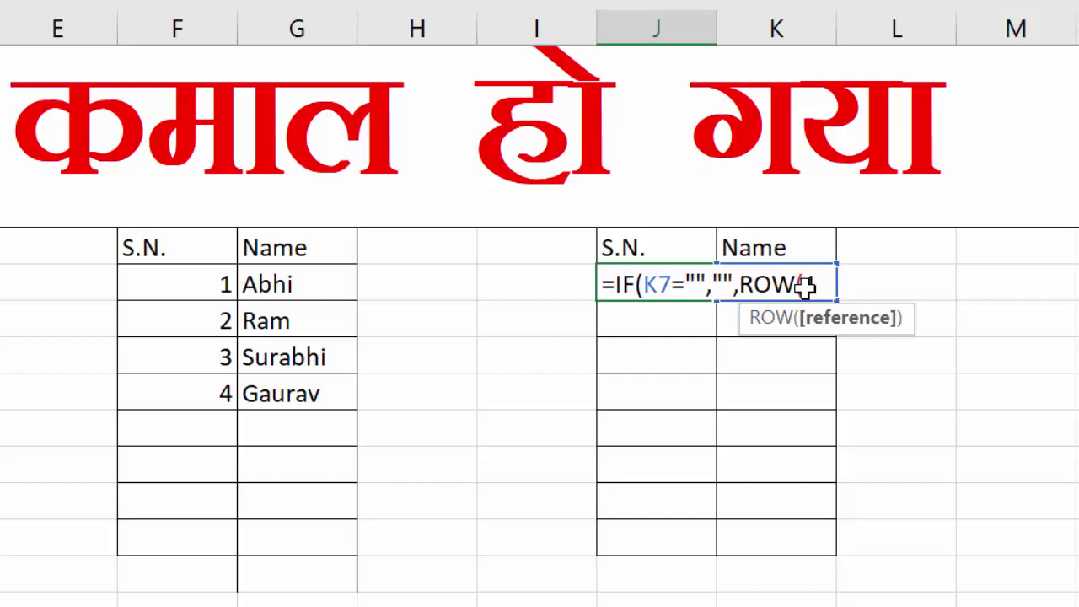
type("1:1")
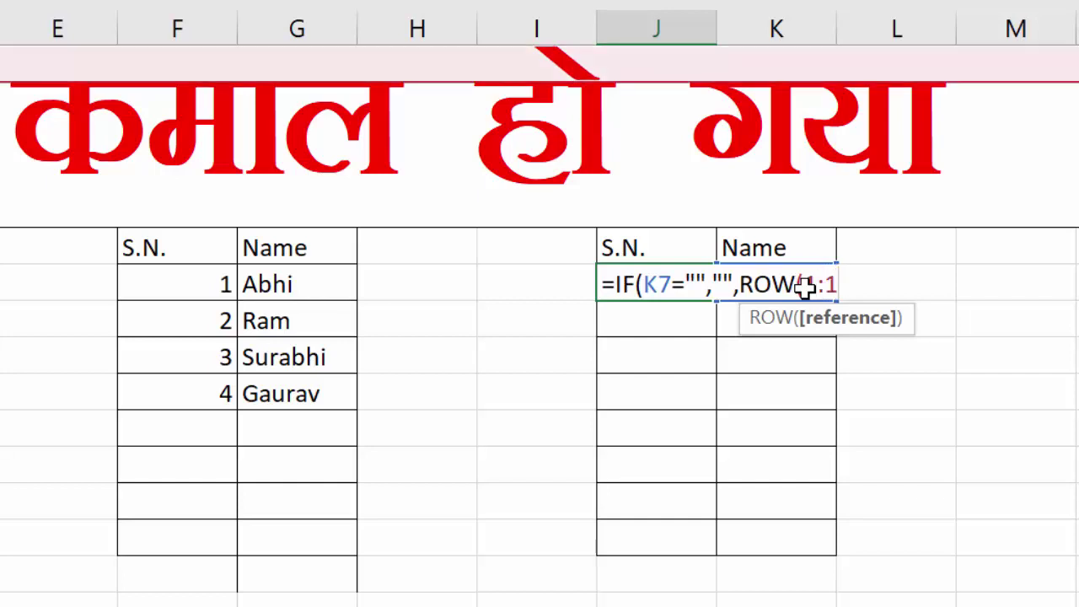
type("))")
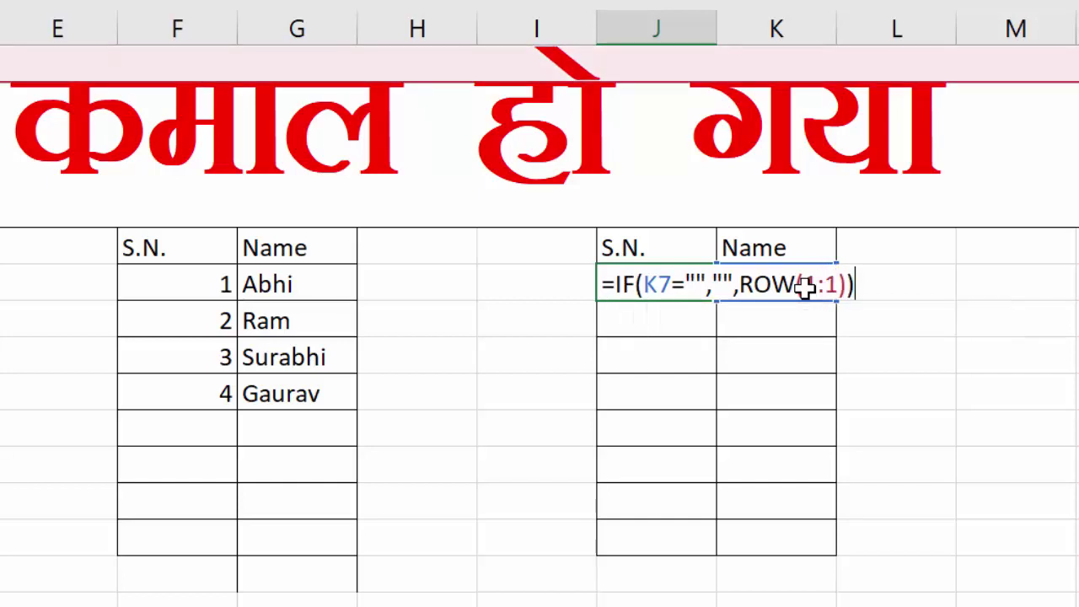
Commit =IF(K7="","",ROW(1:1)) in J7 and reselect the cell
key("Return")
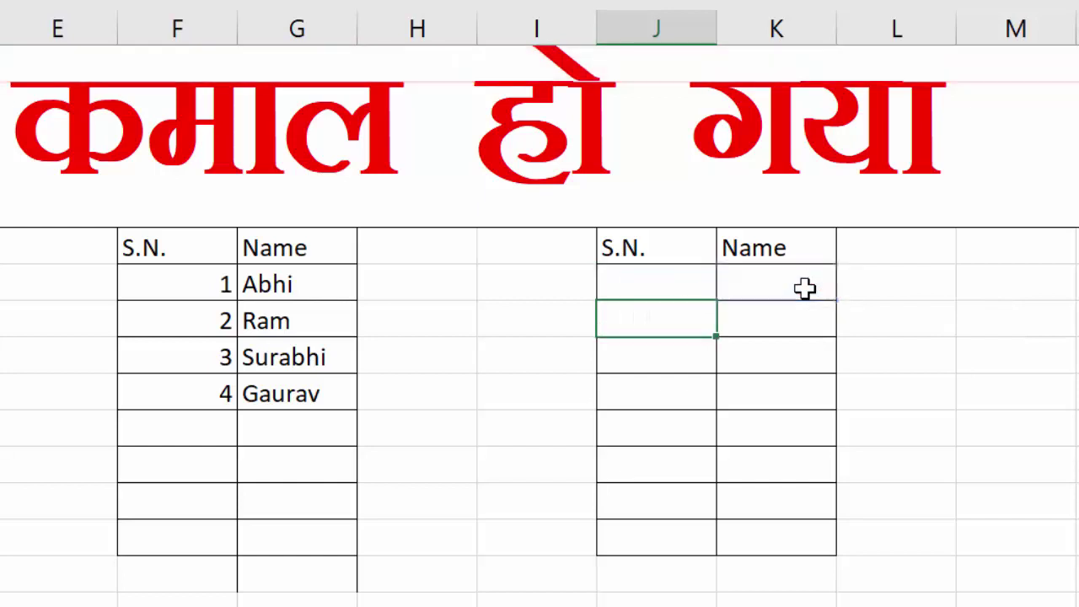
left_click(646, 288)
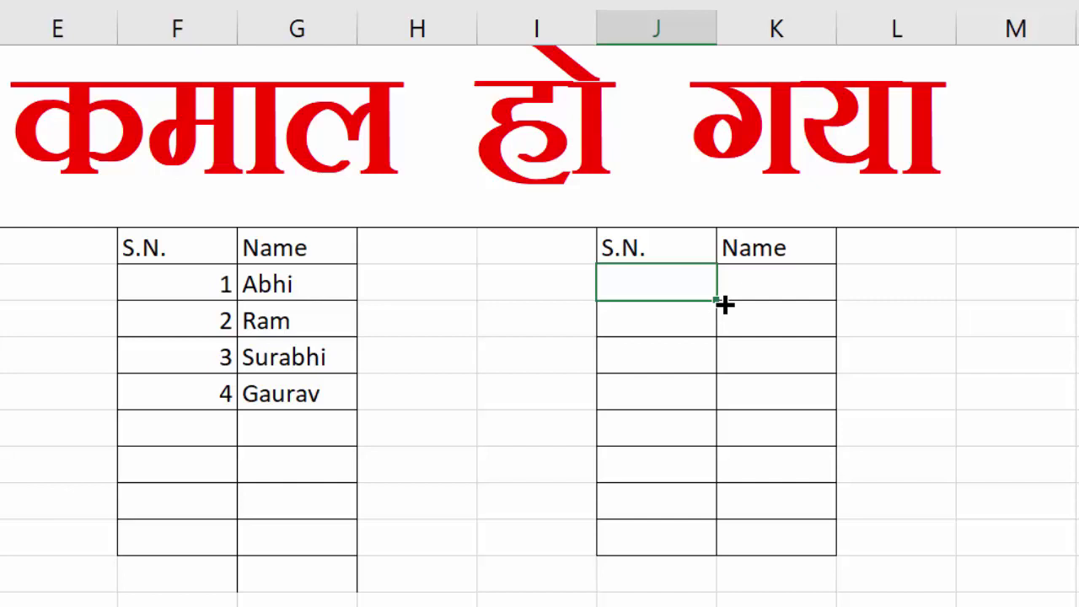
Fill J7's formula right into K7, then down through row 14
left_click_drag(725, 305, 790, 305)
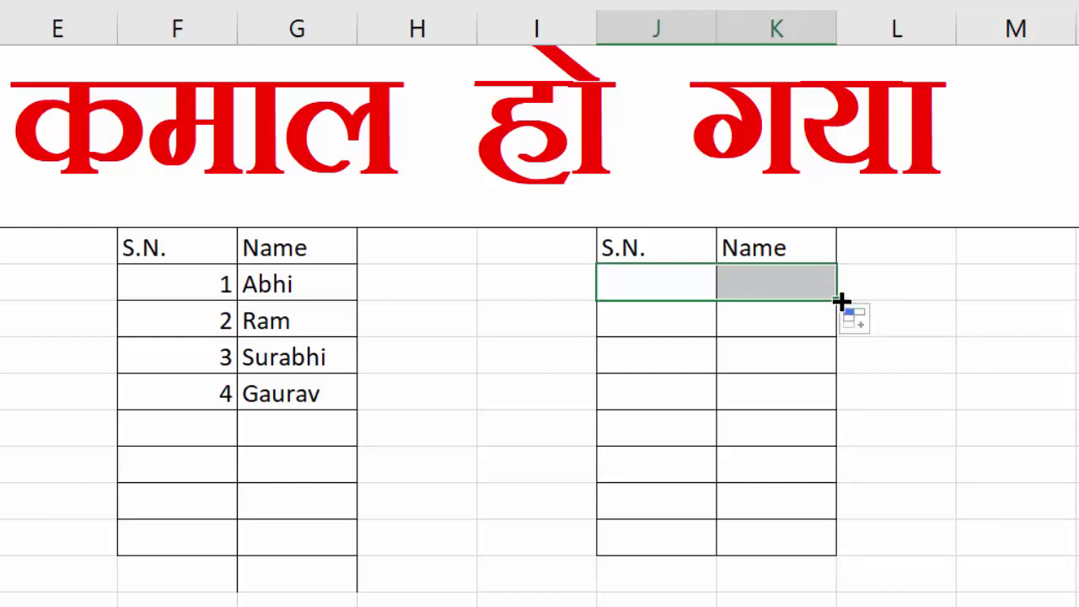
left_click_drag(841, 301, 822, 558)
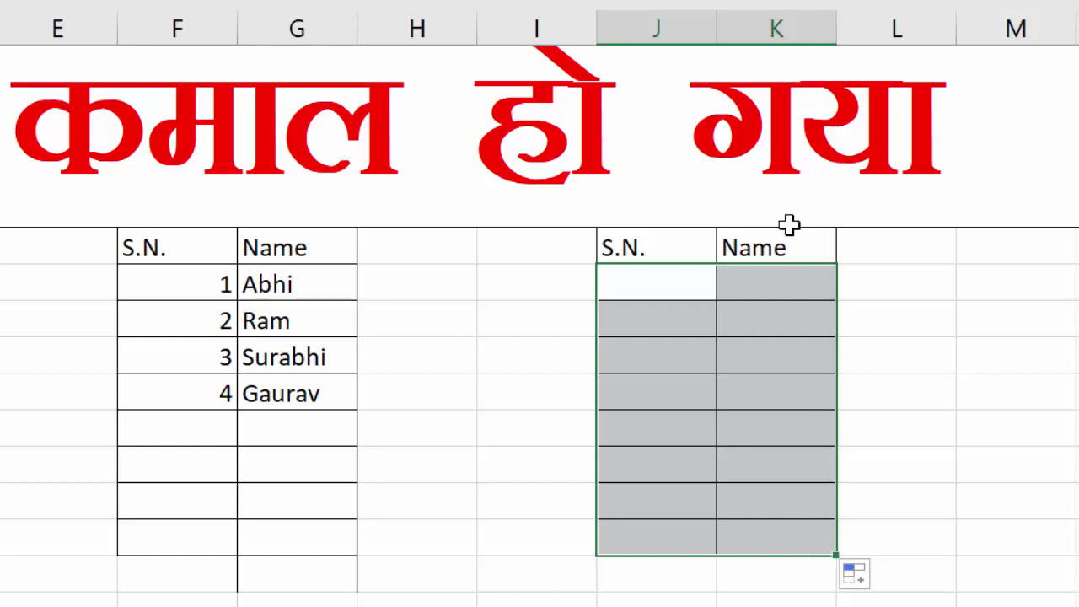
Enter Heena, Suraj and Gaurav in the Name column starting at K7
left_click(790, 286)
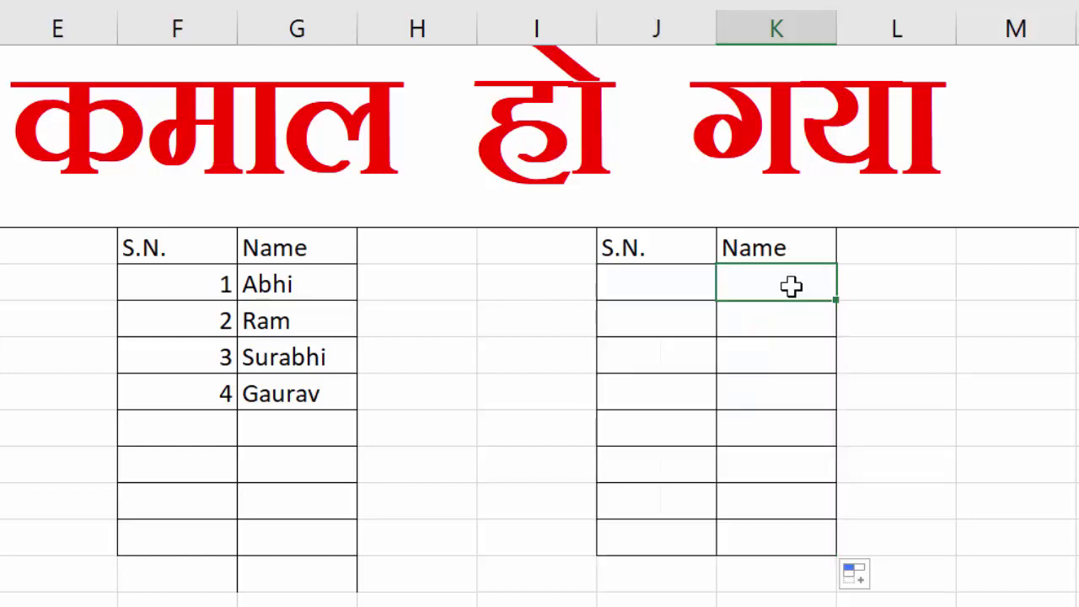
type("H")
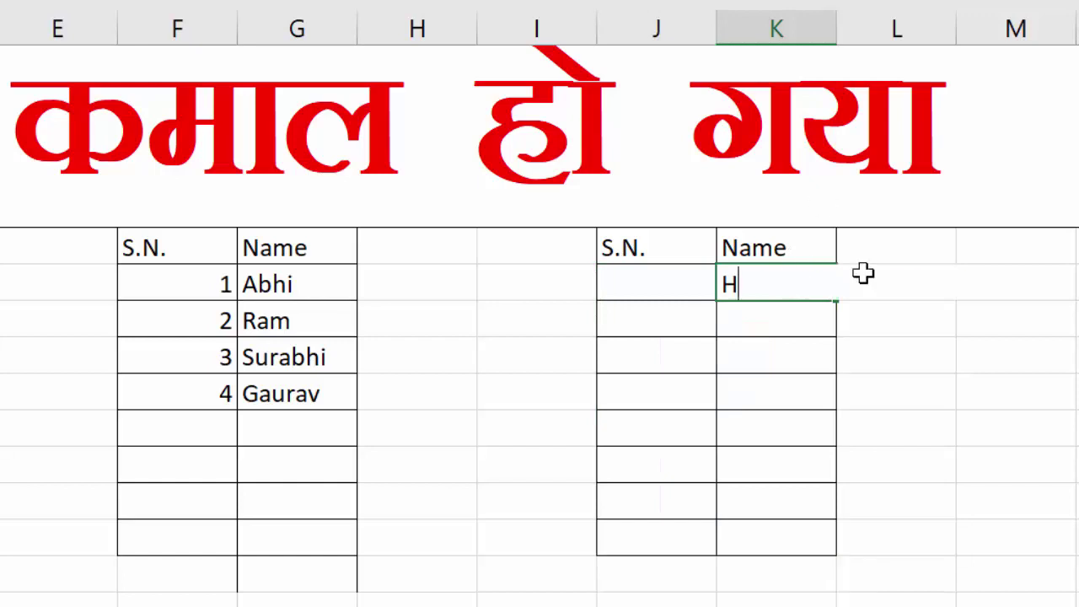
type("eena")
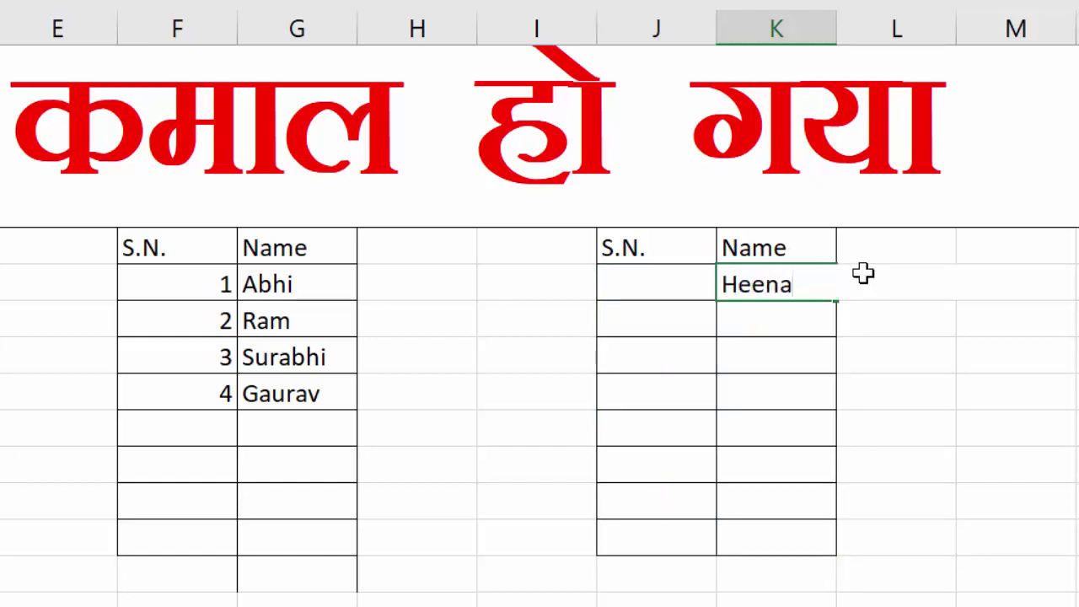
left_click(863, 272)
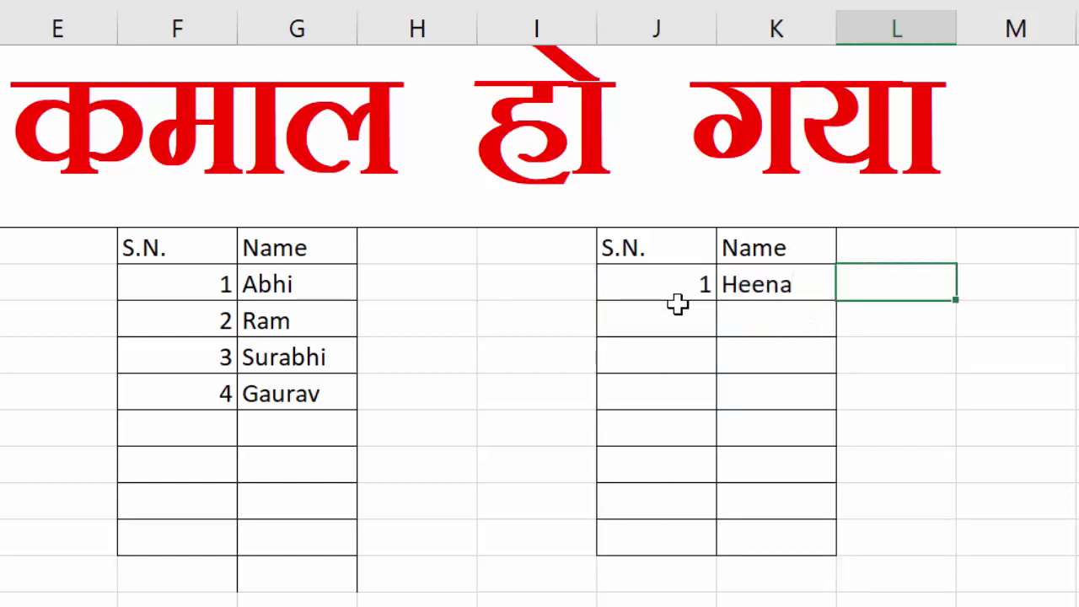
left_click(775, 315)
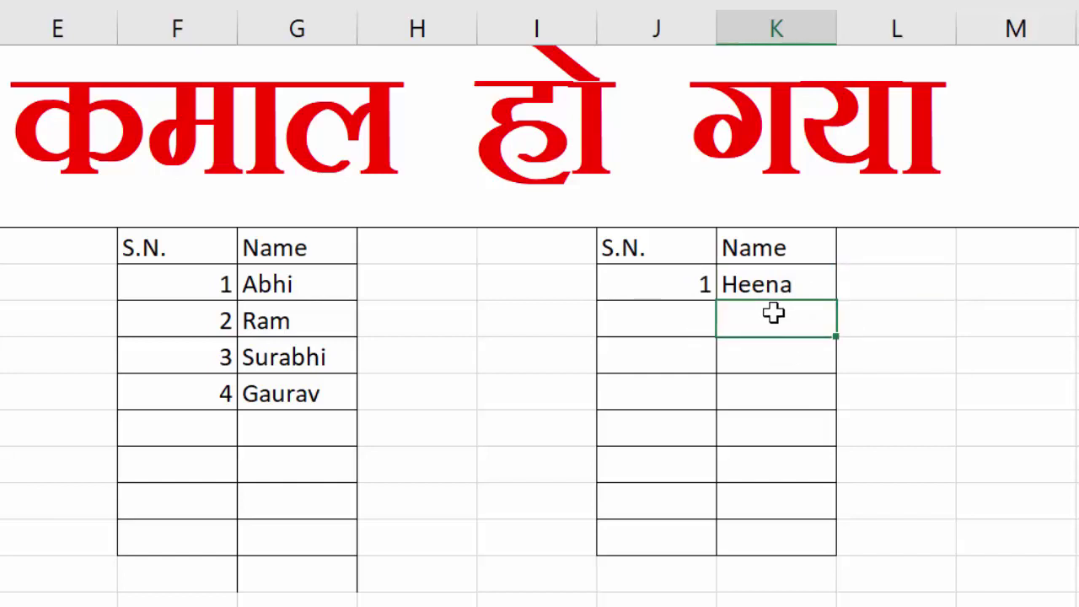
type("Sura")
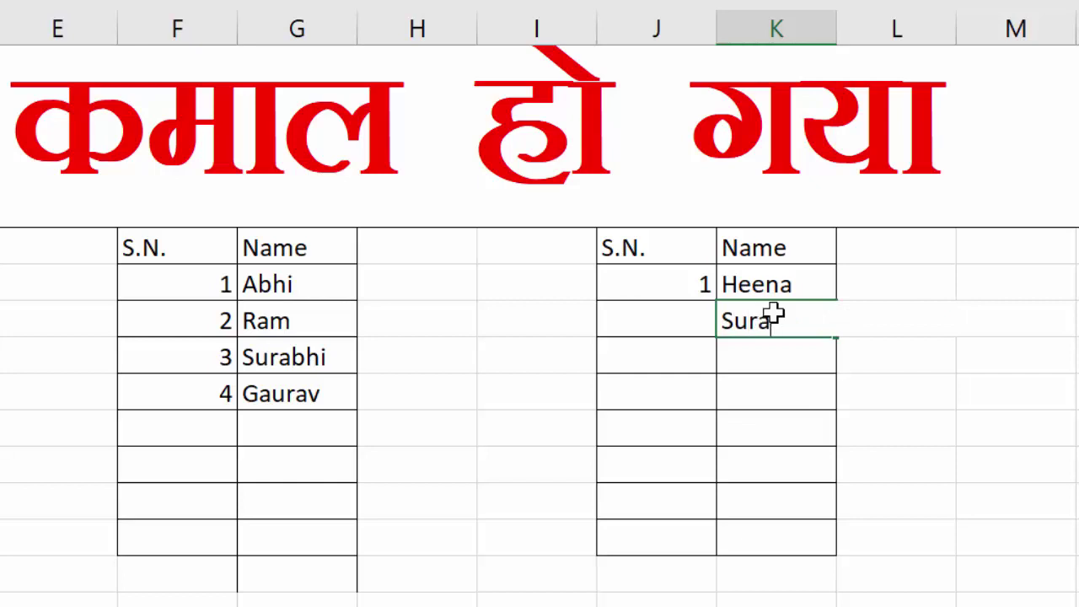
type("j")
key("Return")
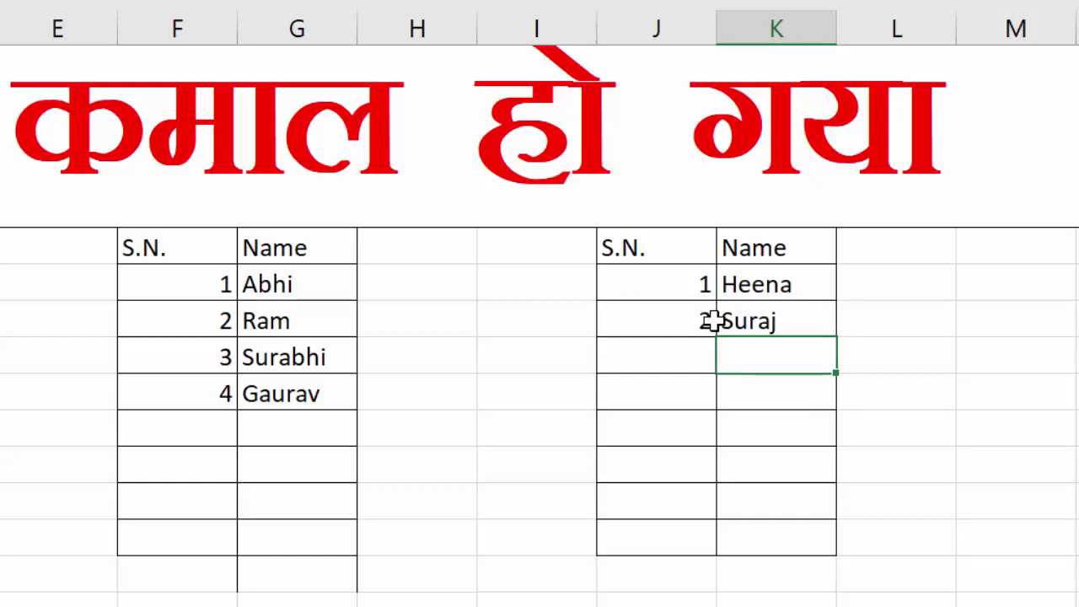
type("Gaura")
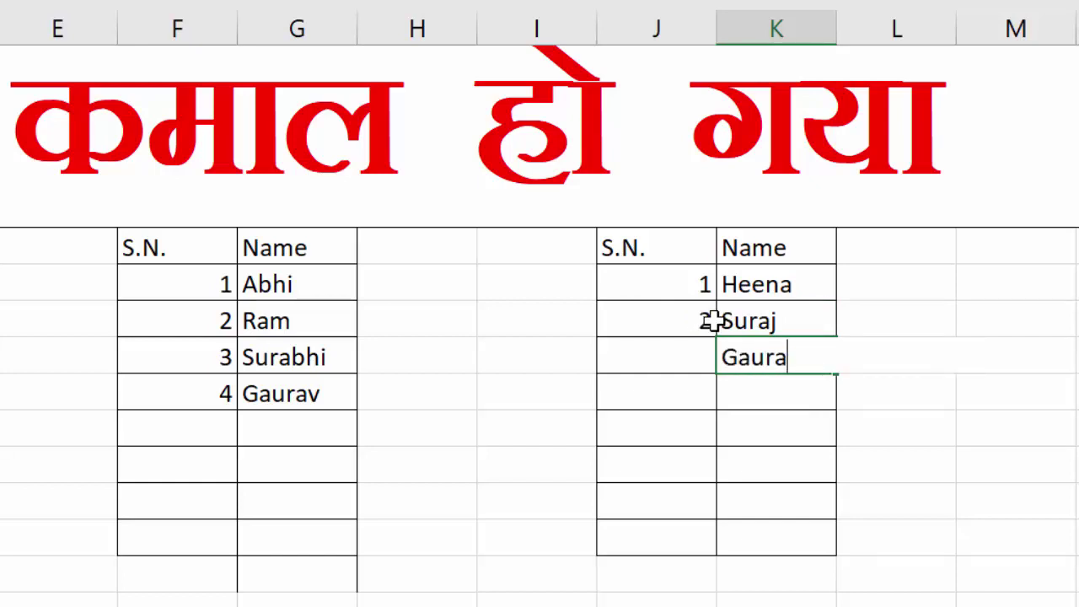
type("v")
key("Return")
type("nA")
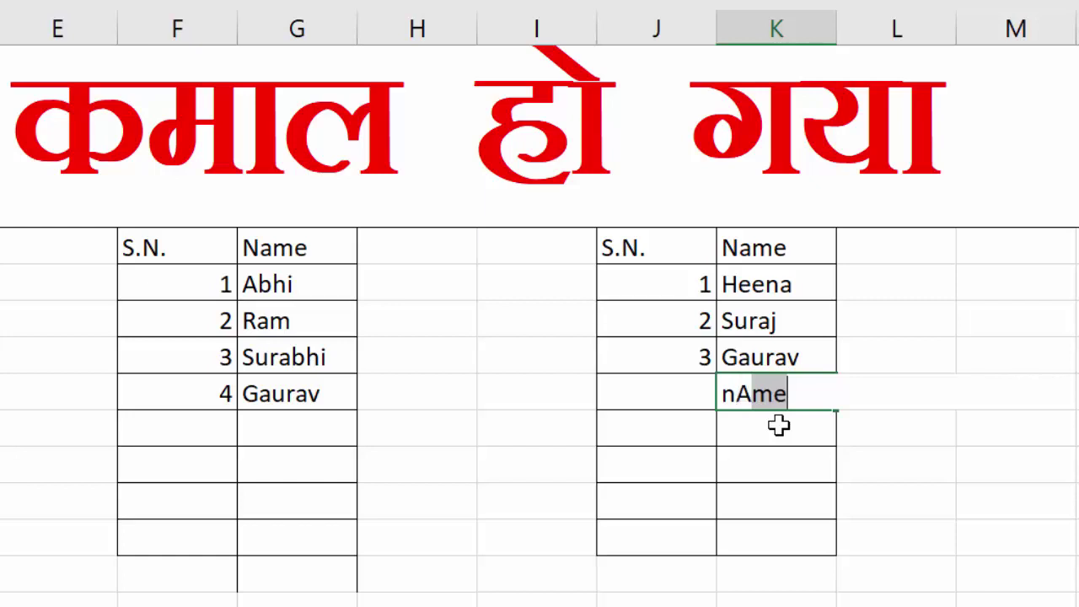
Add Nagma, Urmila, Khushbu and Durgesh to the Name column, then begin typing Reecha
key("BackSpace")
key("BackSpace")
key("BackSpace")
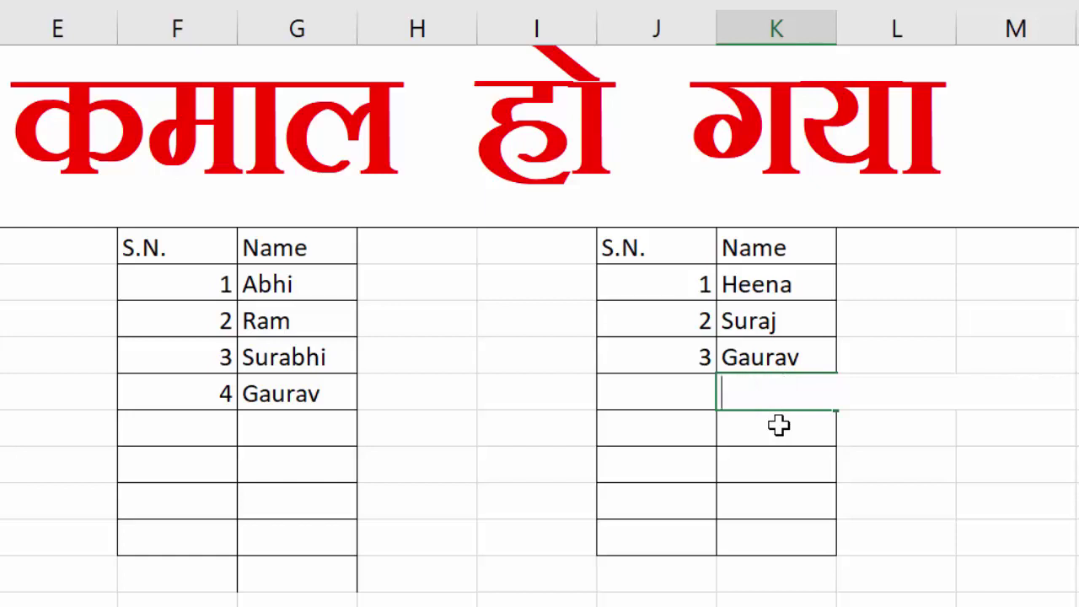
type("N")
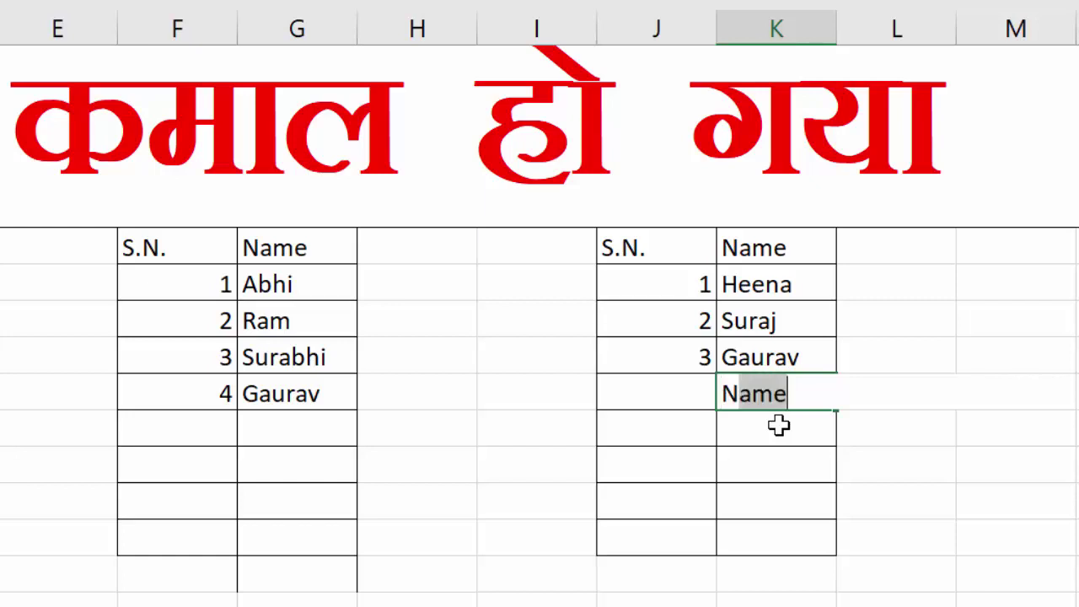
type("agma")
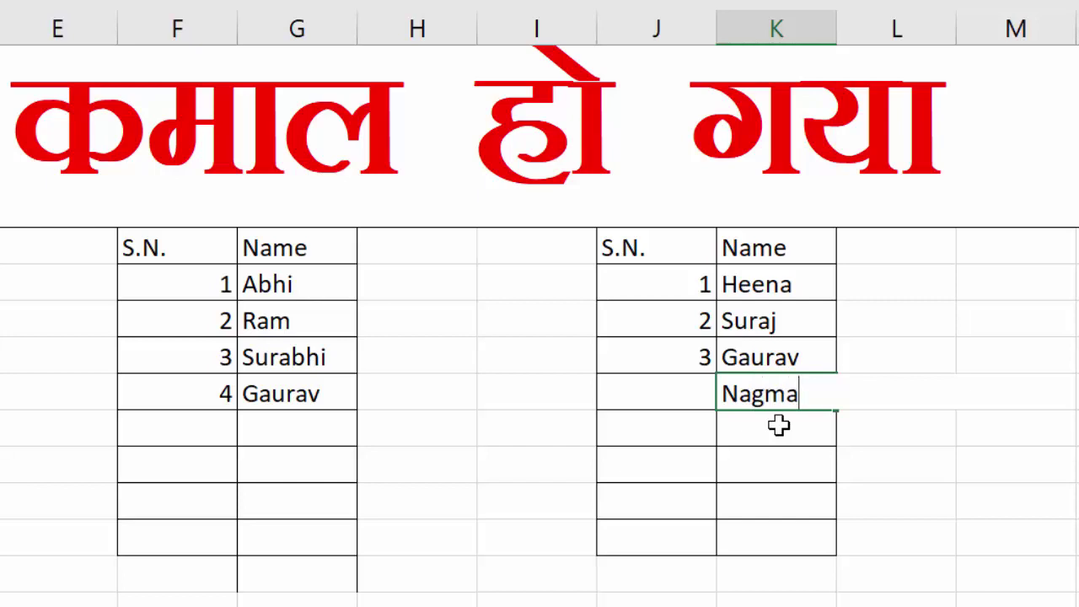
key("Return")
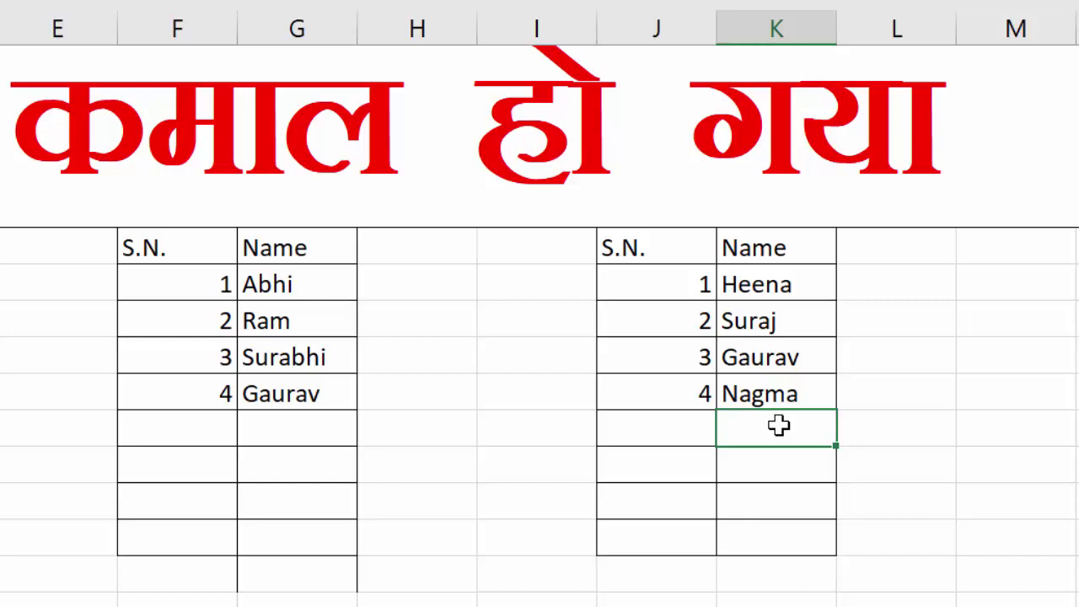
type("Urm")
type("ila")
key("Return")
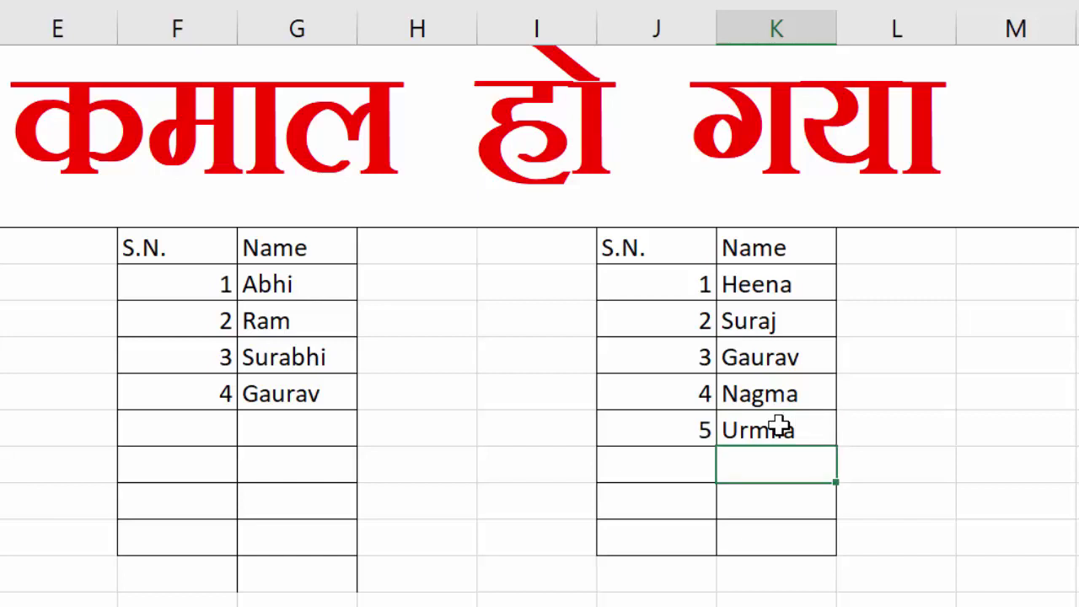
type("Khu")
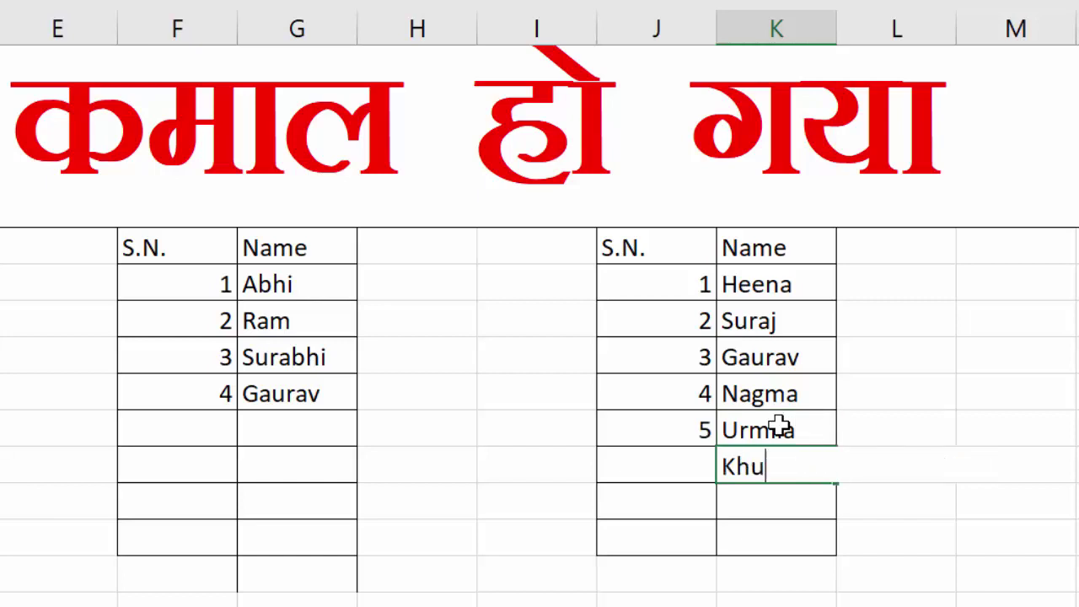
type("shbu")
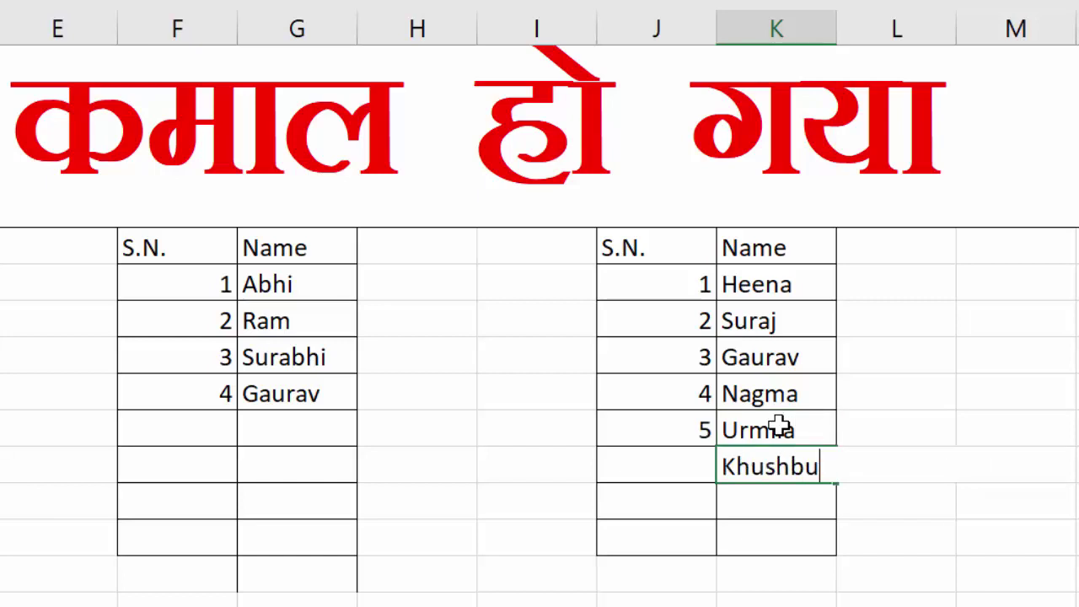
key("Return")
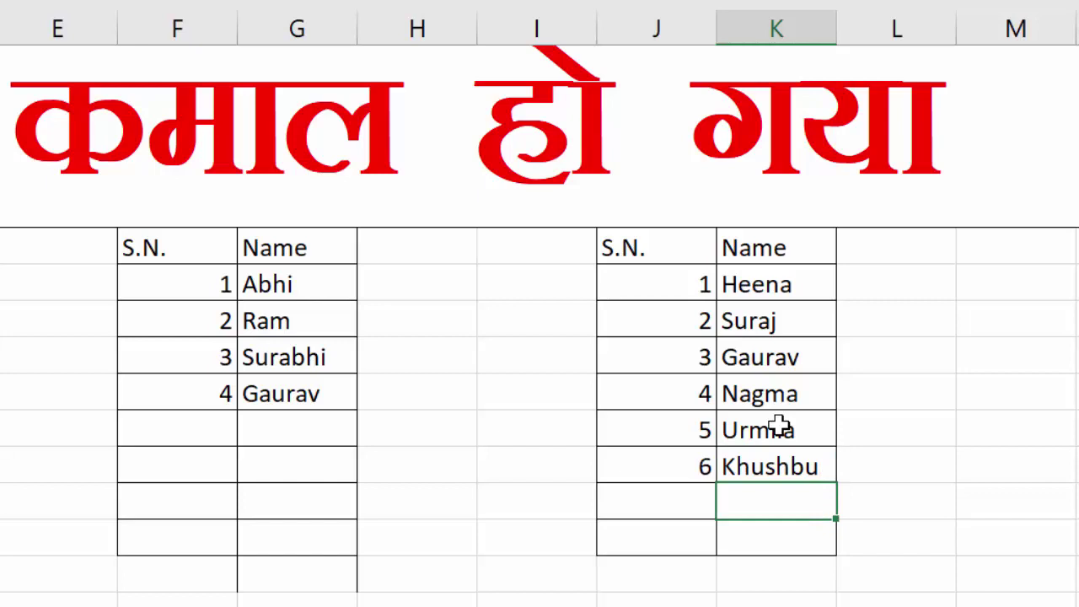
type("dur")
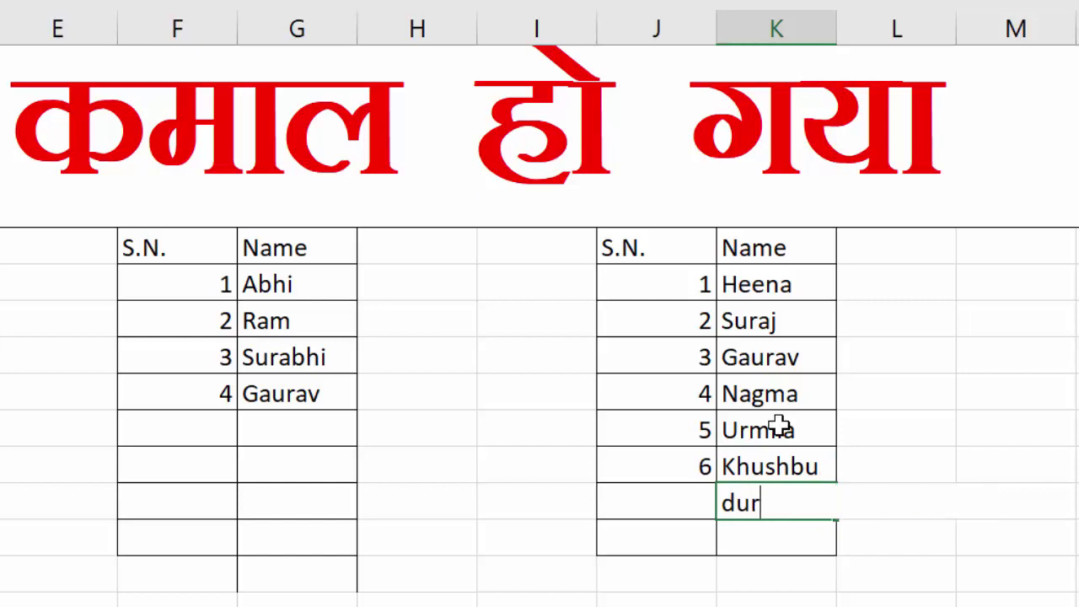
type("Durgesh")
key("Return")
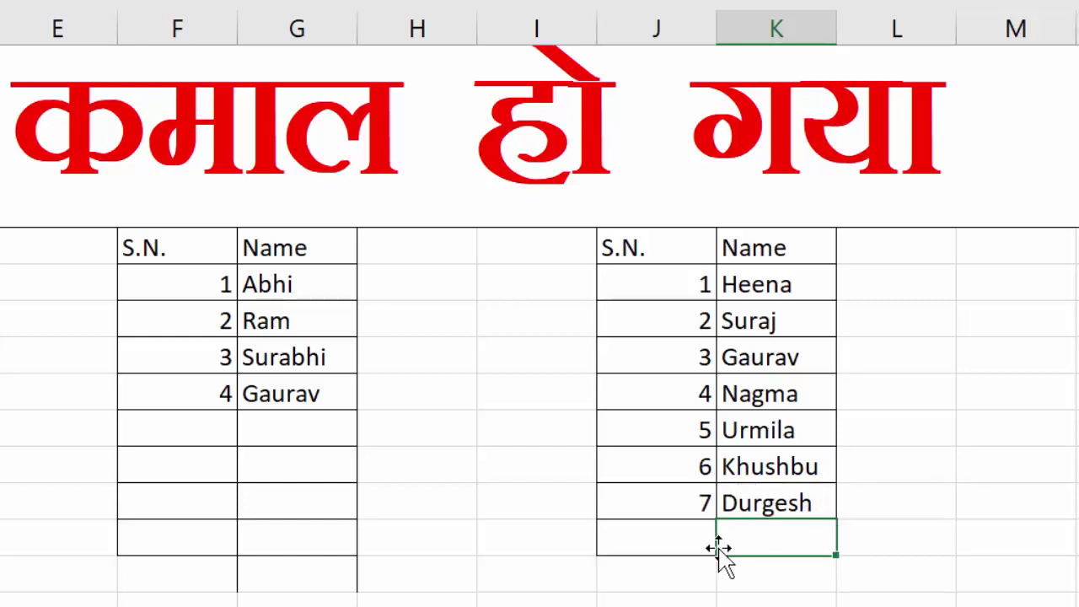
type("R")
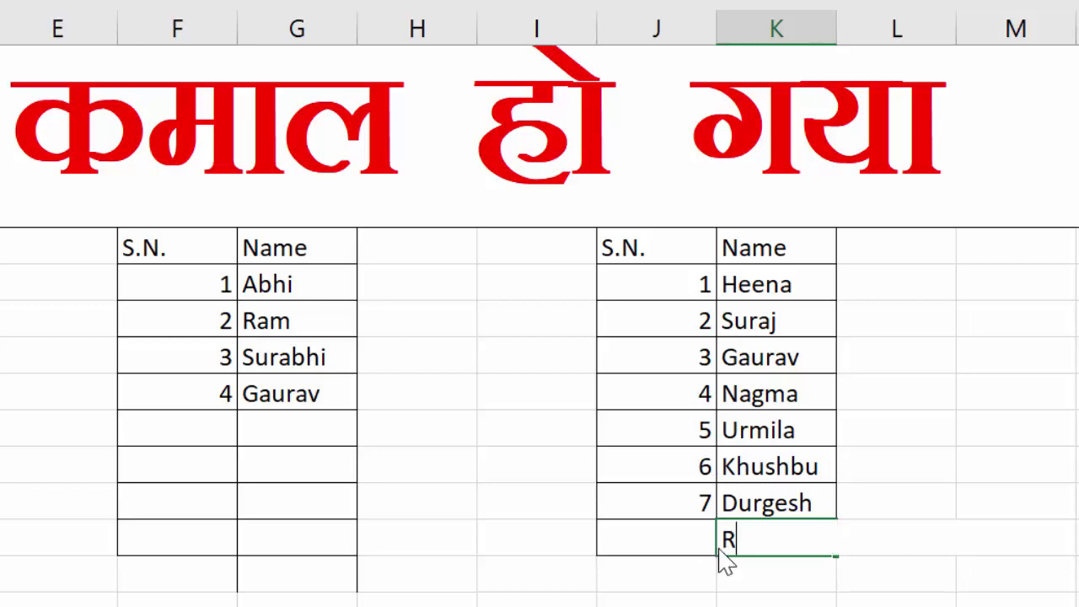
type("eecha")
Confirm Reecha as serial number 8, then enter Moni below the table
key("Return")
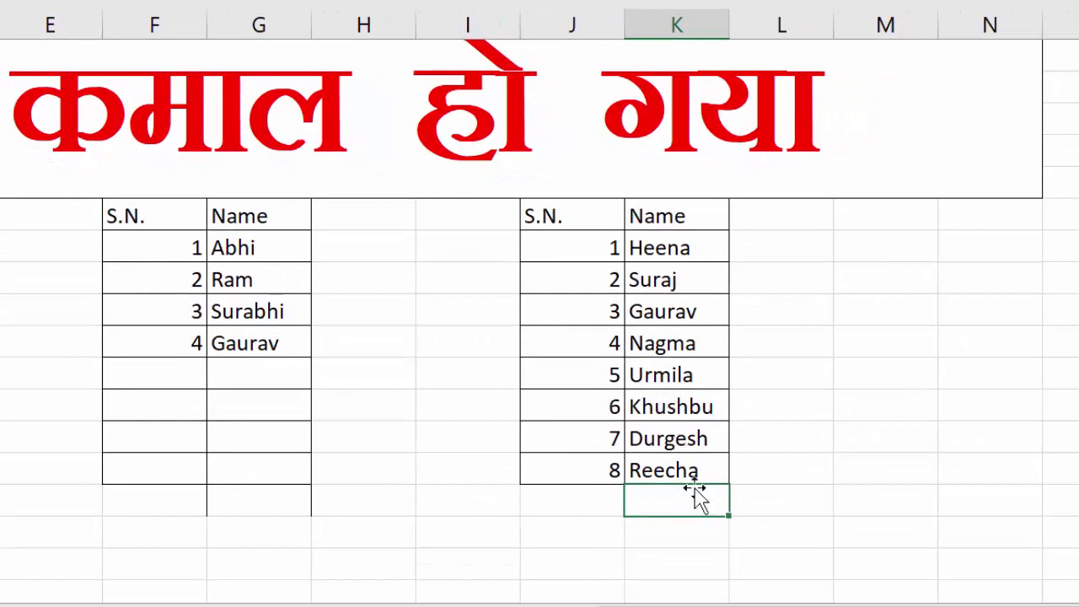
type("Mon")
type("i")
key("Return")
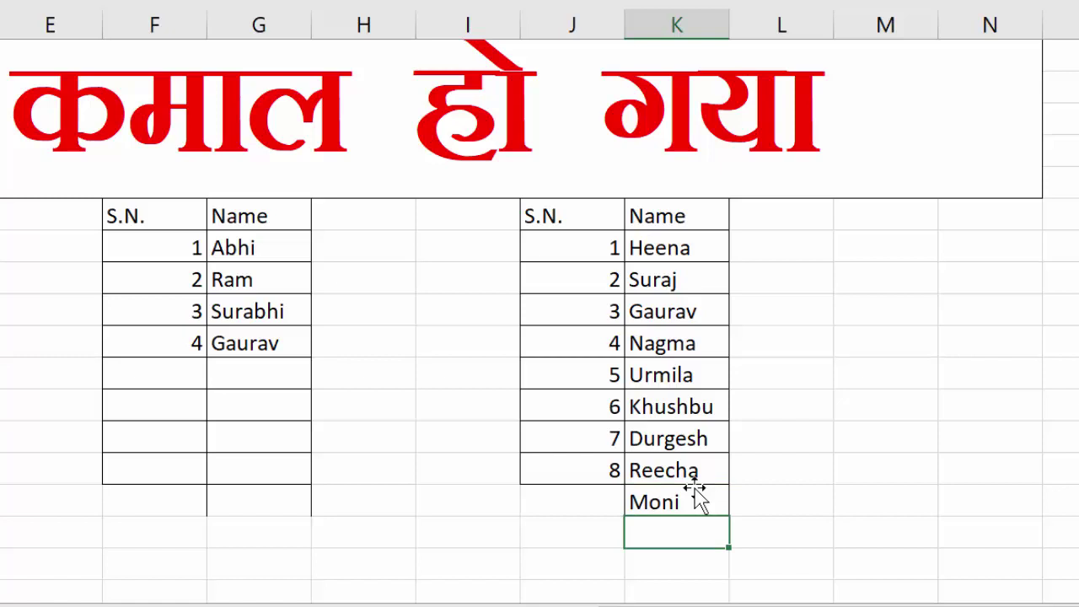